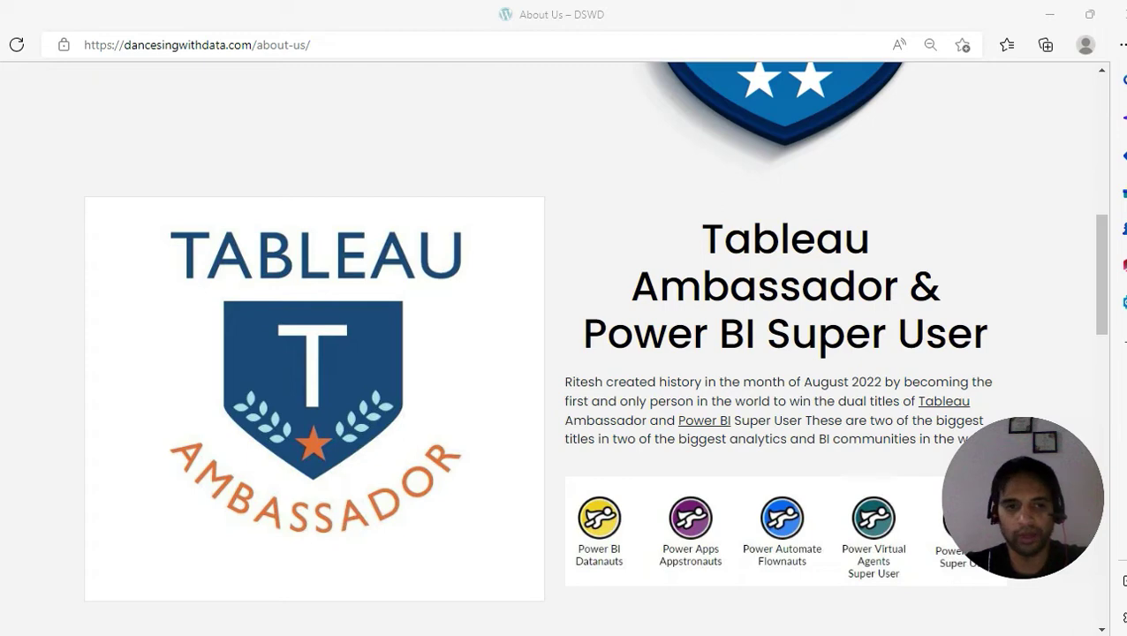
# Leave the About Us page for the page on Tableau 2022.3 features.
pyautogui.hotkey('ctrl', 'Tab')
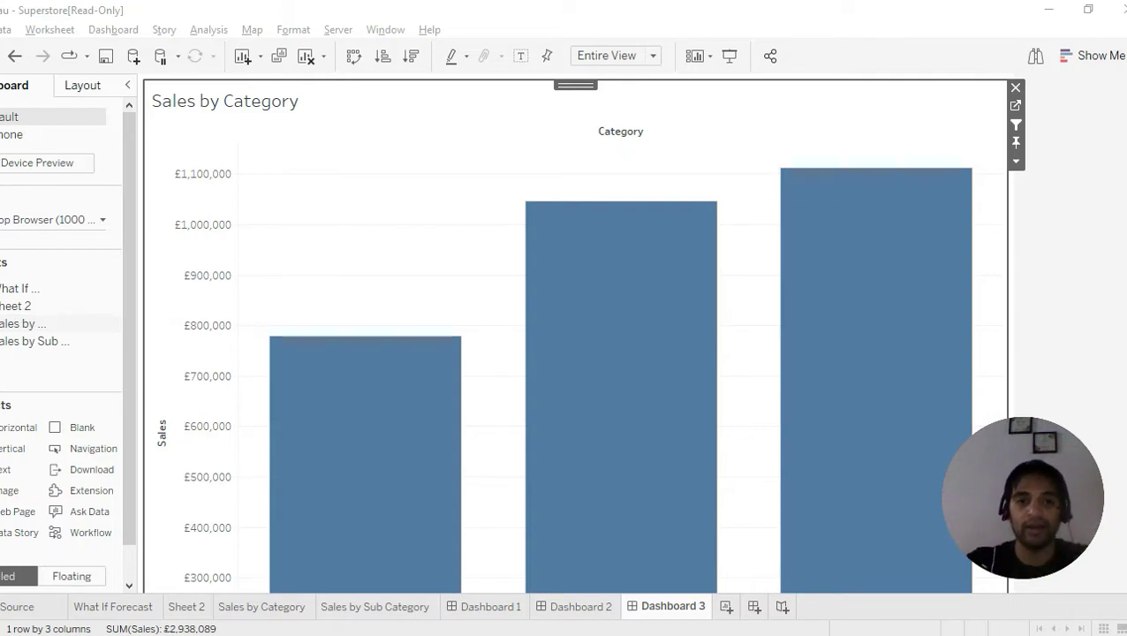
# Preview Dashboard 3 in Presentation Mode, select Furniture then Office Supplies, and exit.
pyautogui.moveTo(343, 502)
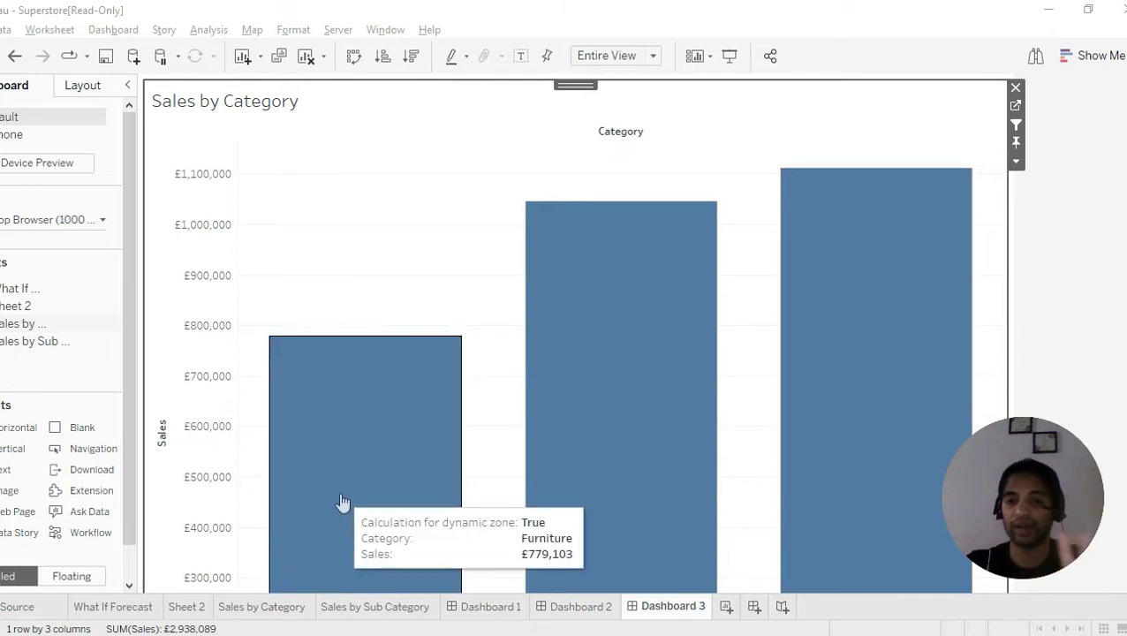
pyautogui.click(732, 55)
pyautogui.moveTo(442, 353)
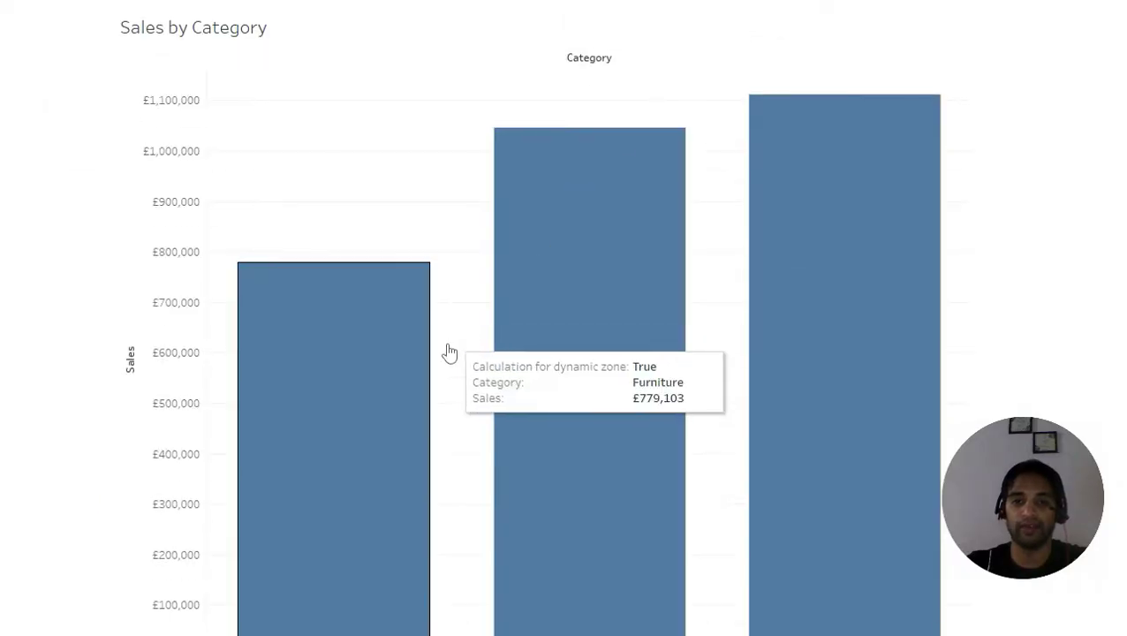
pyautogui.click(378, 493)
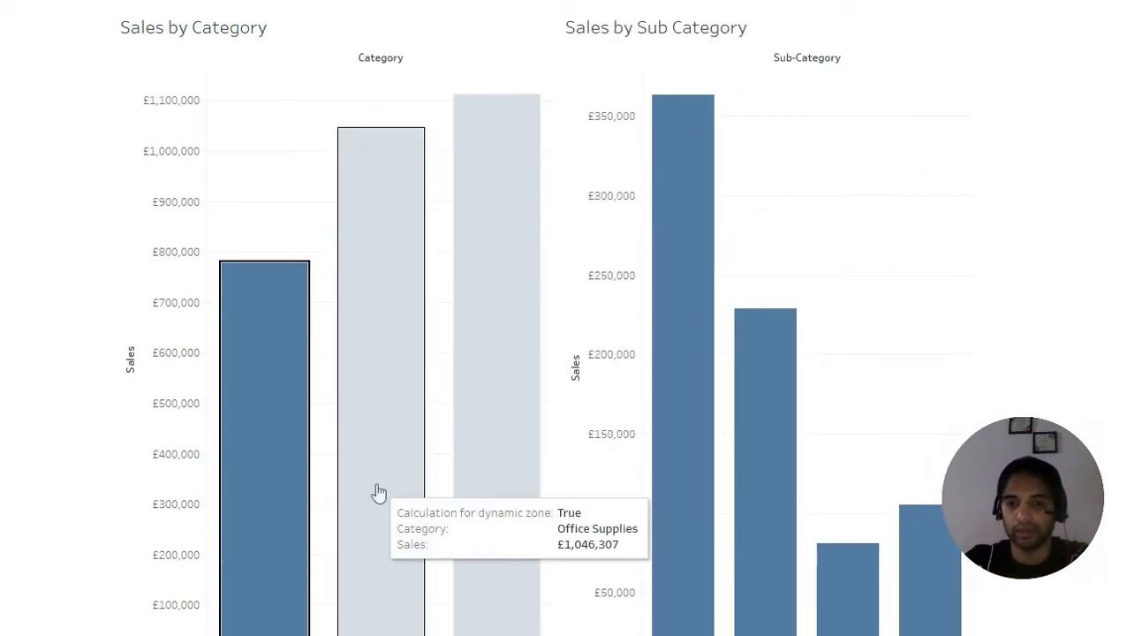
pyautogui.click(377, 493)
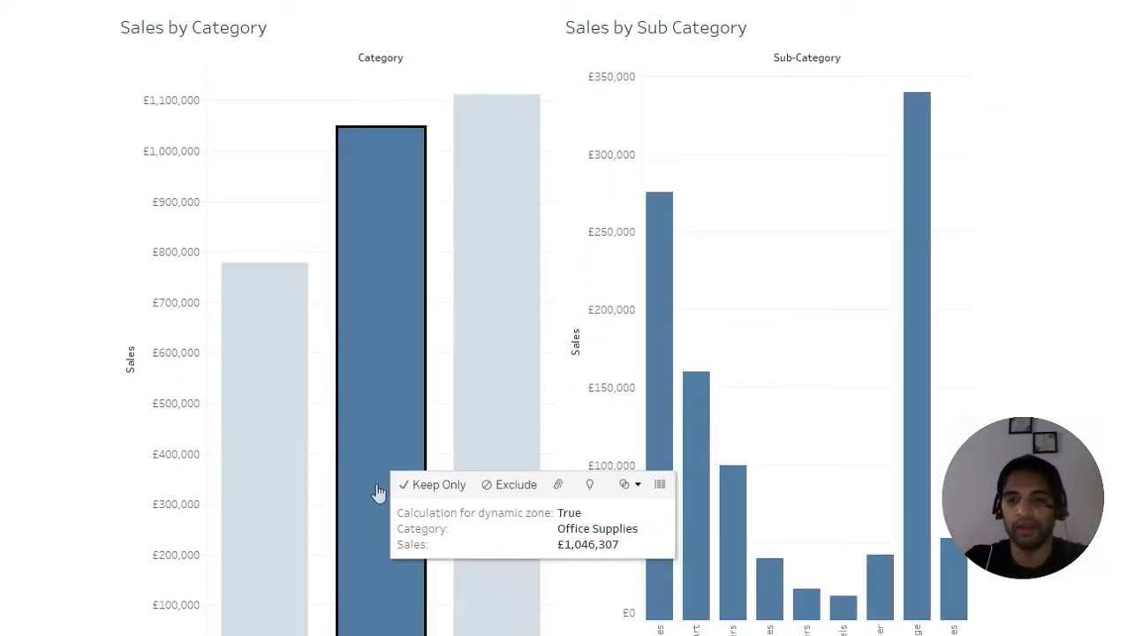
pyautogui.press('Escape')
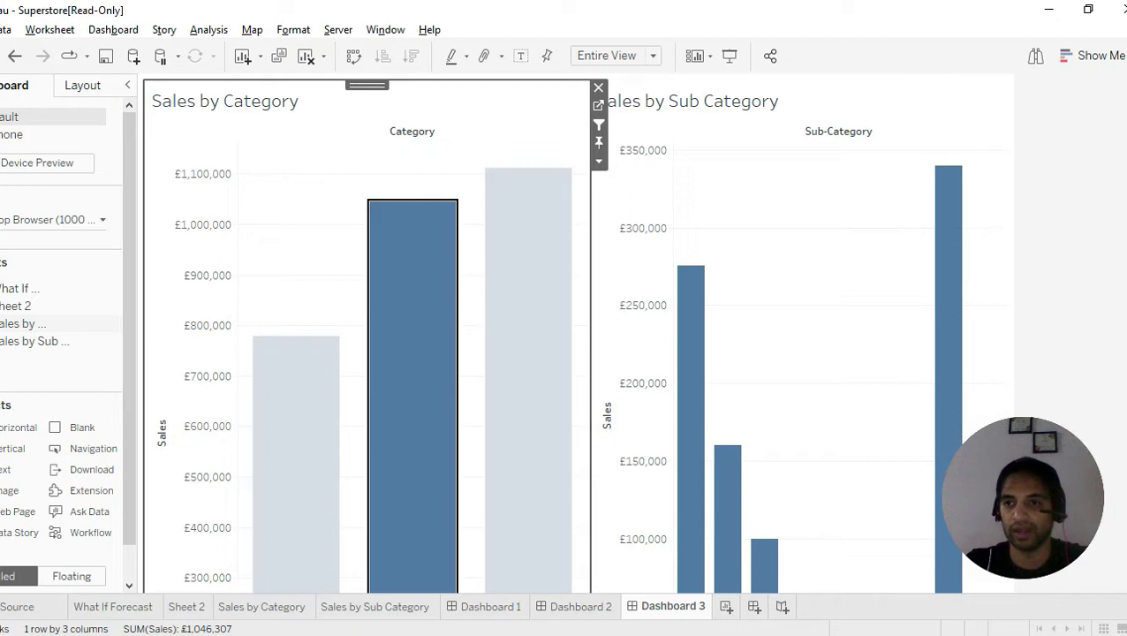
# Test Technology, Furniture, deselecting, and Office Supplies bars, then open dynamic_zone_2's Sales by Sub Category sheet.
pyautogui.scroll(-3, 612, 335)
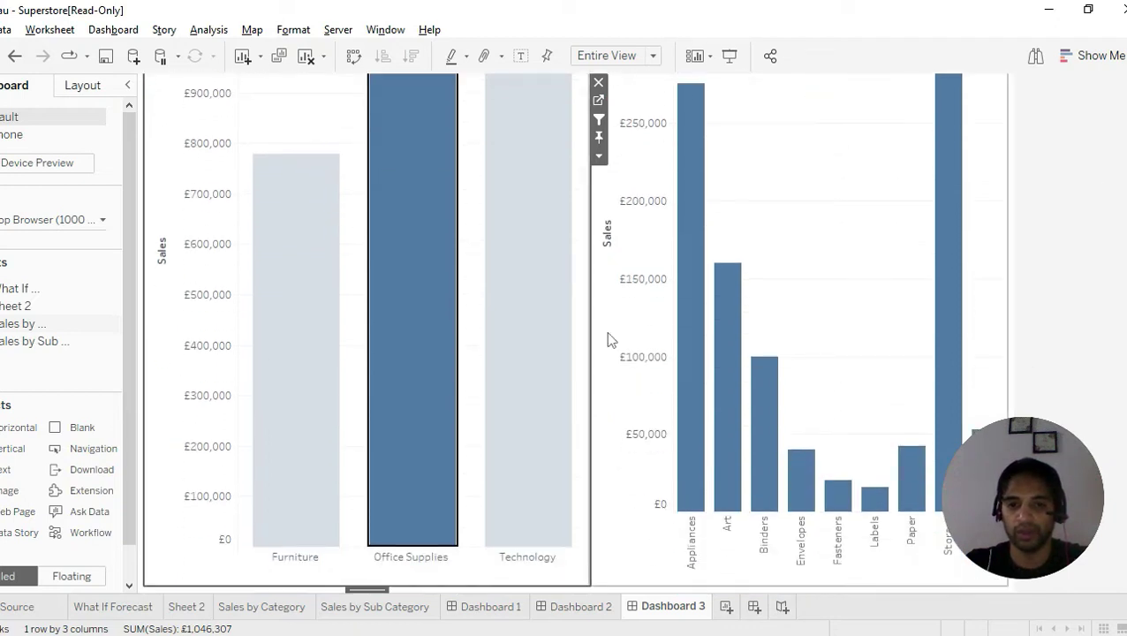
pyautogui.click(535, 319)
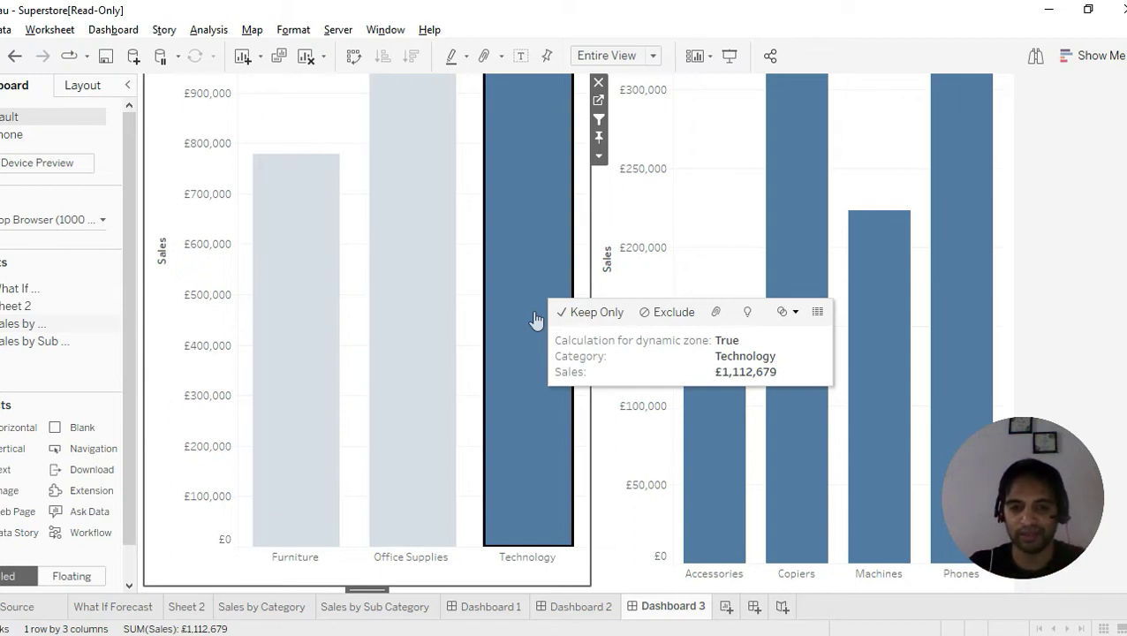
pyautogui.click(305, 332)
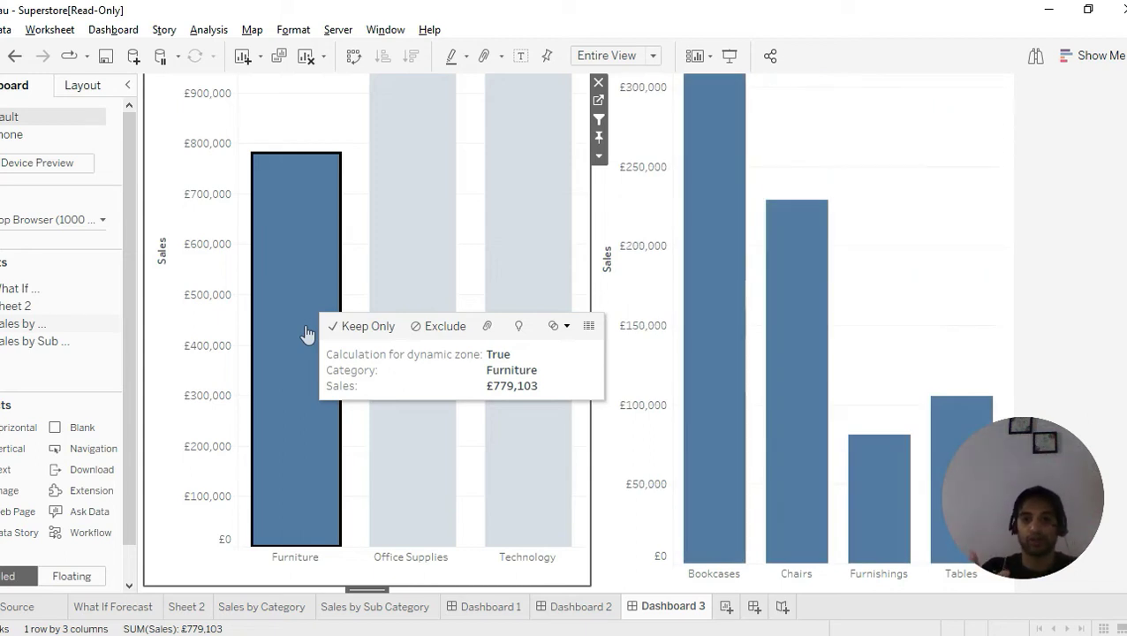
pyautogui.click(307, 333)
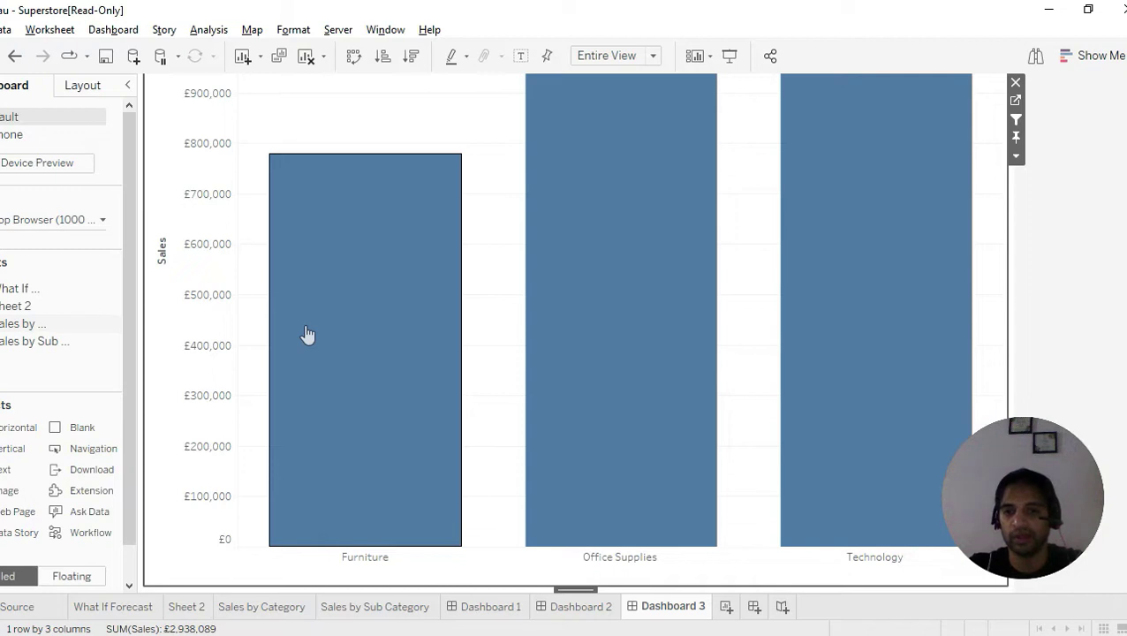
pyautogui.click(541, 330)
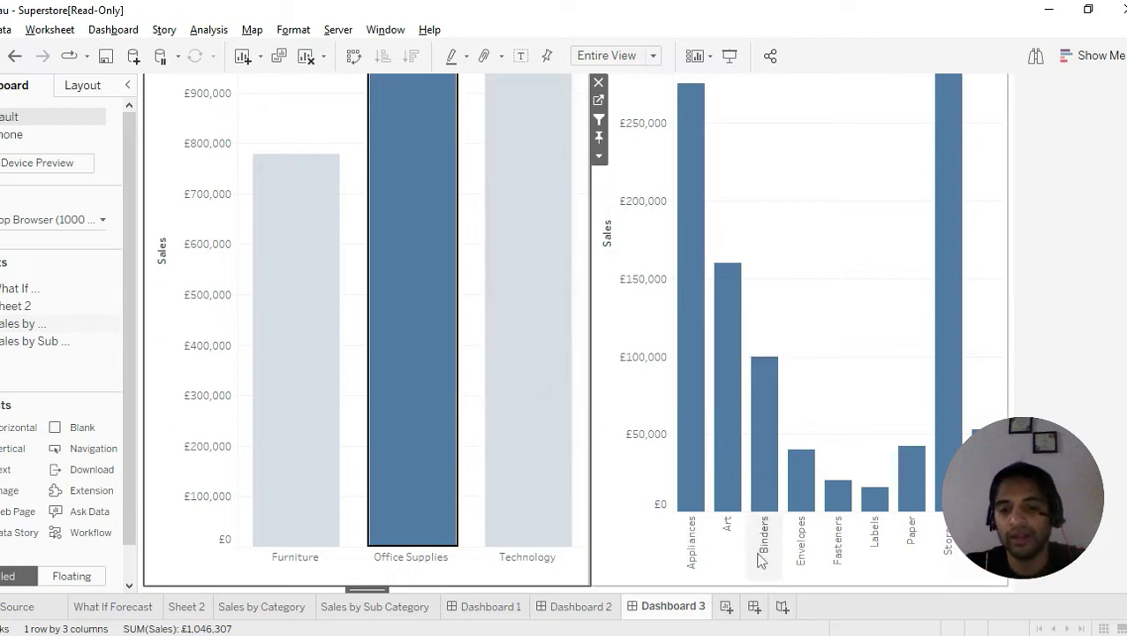
pyautogui.click(818, 614)
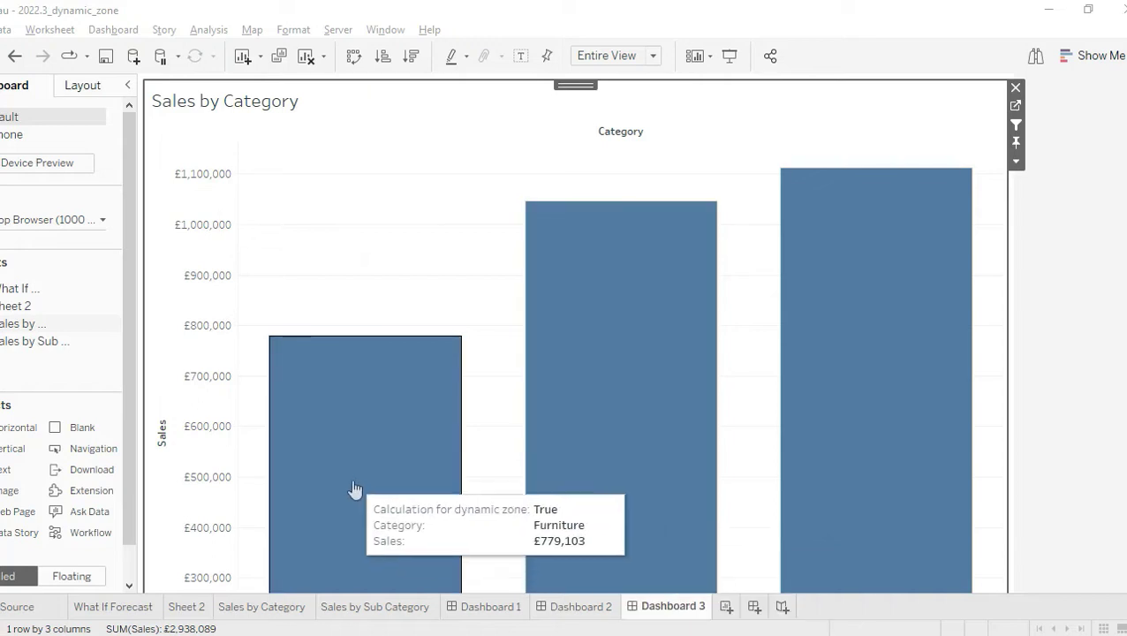
# Select Furniture, Office Supplies, Technology, Office Supplies, then Furniture, and deselect Furniture to hide the chart.
pyautogui.click(351, 485)
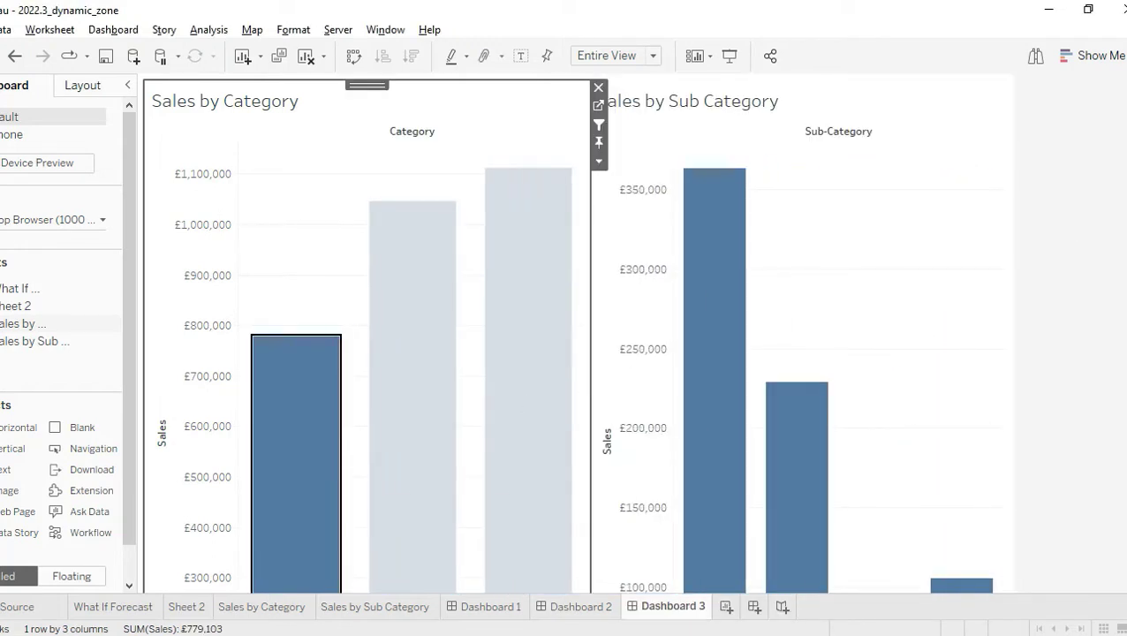
pyautogui.scroll(-3, 574, 335)
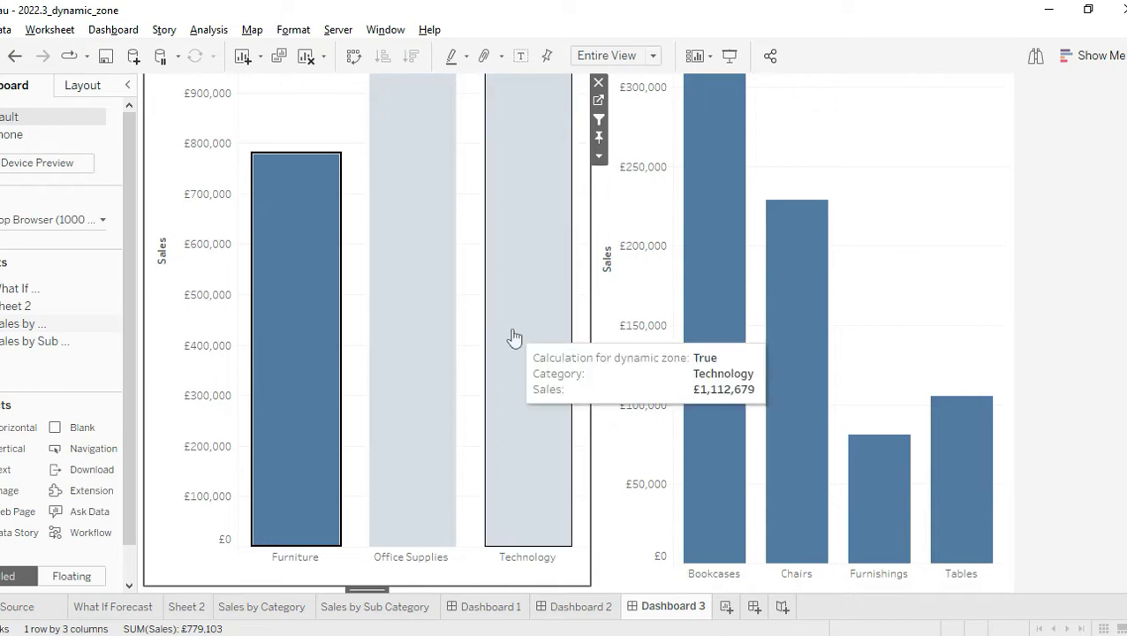
pyautogui.moveTo(827, 431)
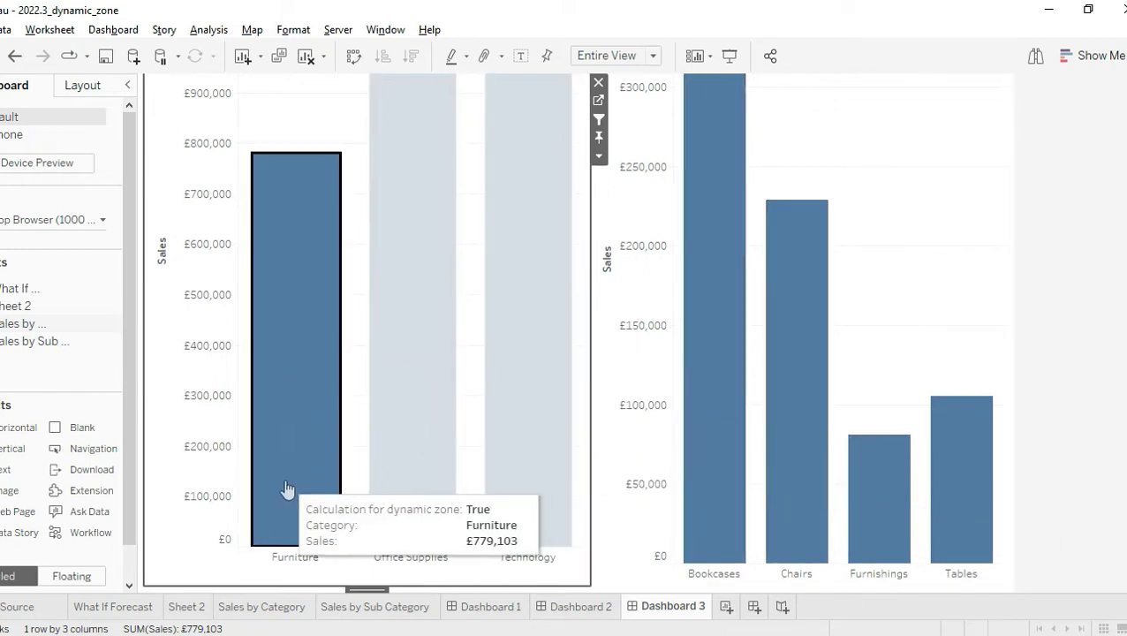
pyautogui.click(422, 447)
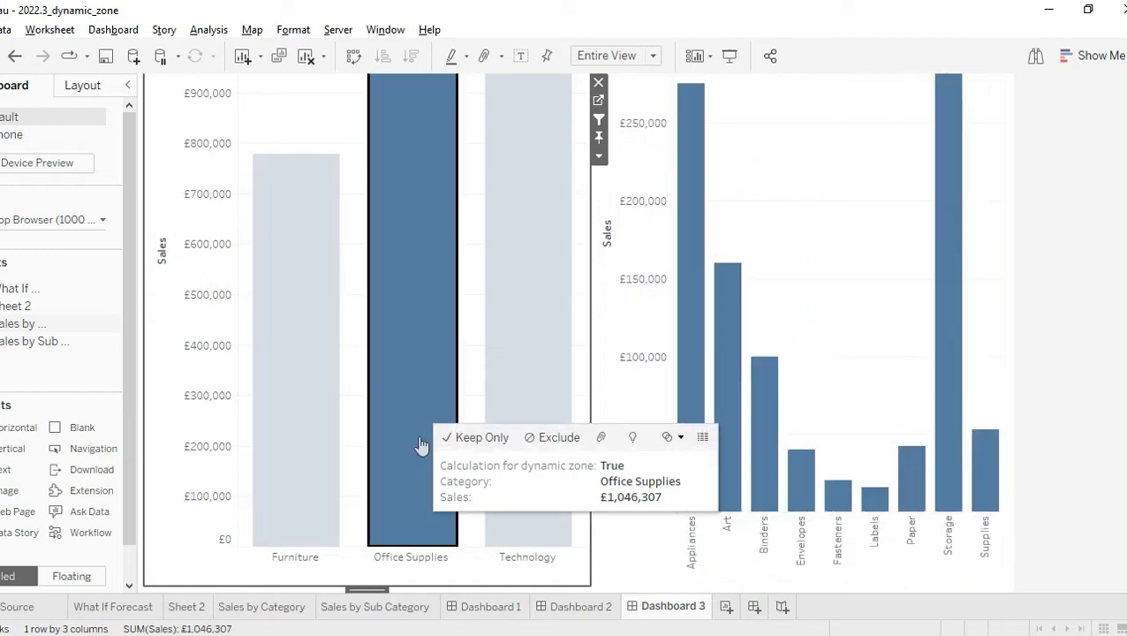
pyautogui.moveTo(548, 319)
pyautogui.click(535, 395)
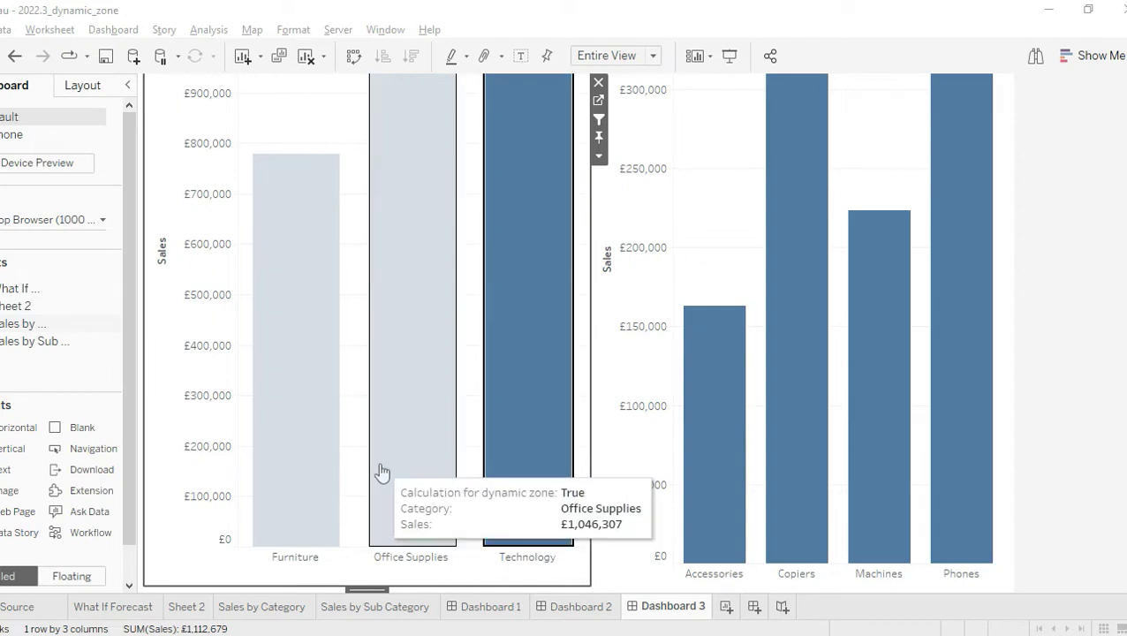
pyautogui.click(382, 473)
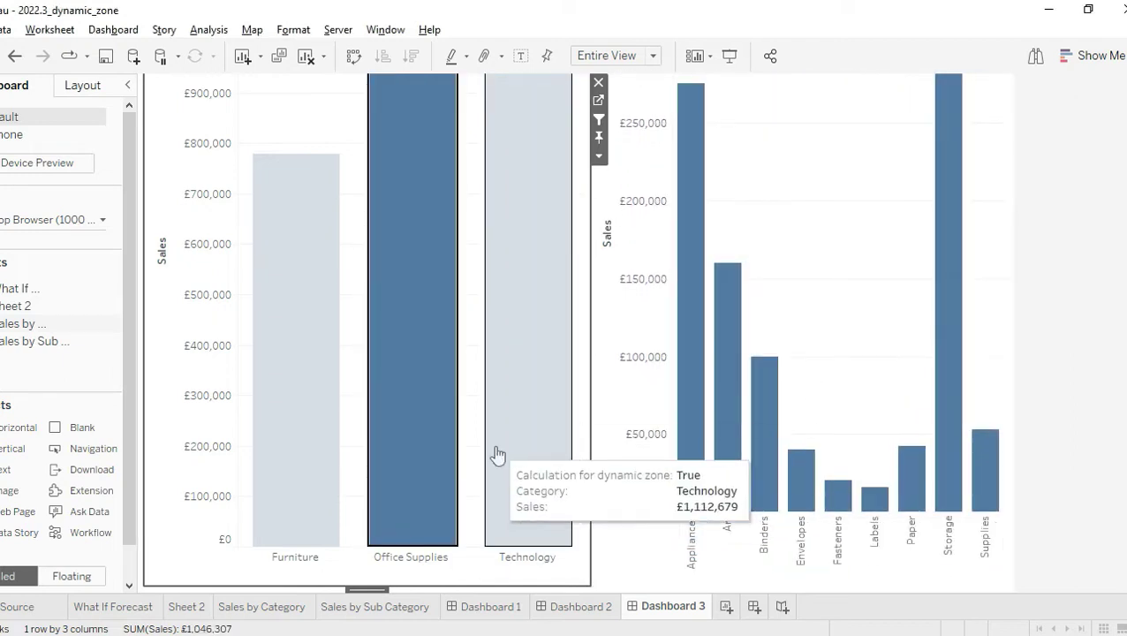
pyautogui.click(305, 463)
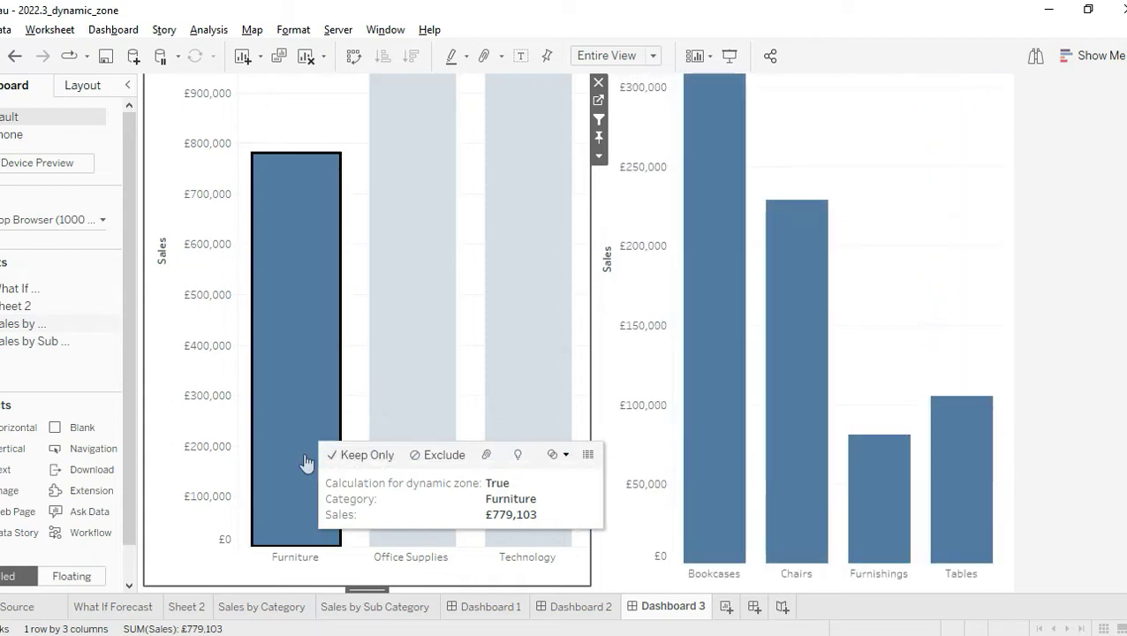
pyautogui.click(305, 463)
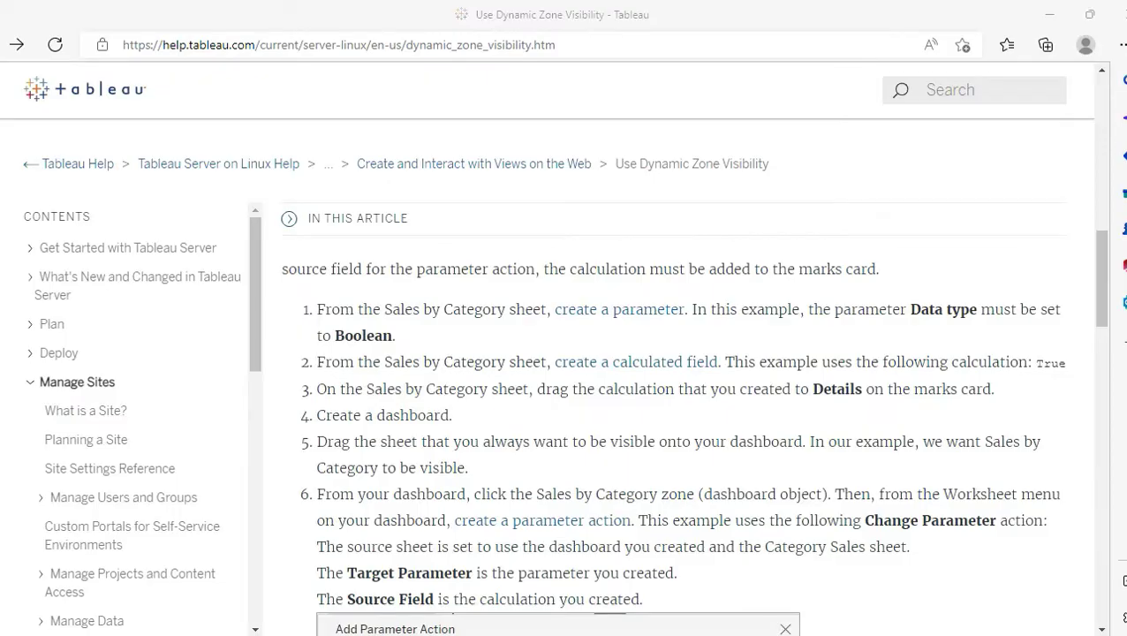
# Create a Boolean parameter named 'Hide zone with parameter' in the dynamic_zone_2 workbook.
pyautogui.hotkey('alt', 'Tab')
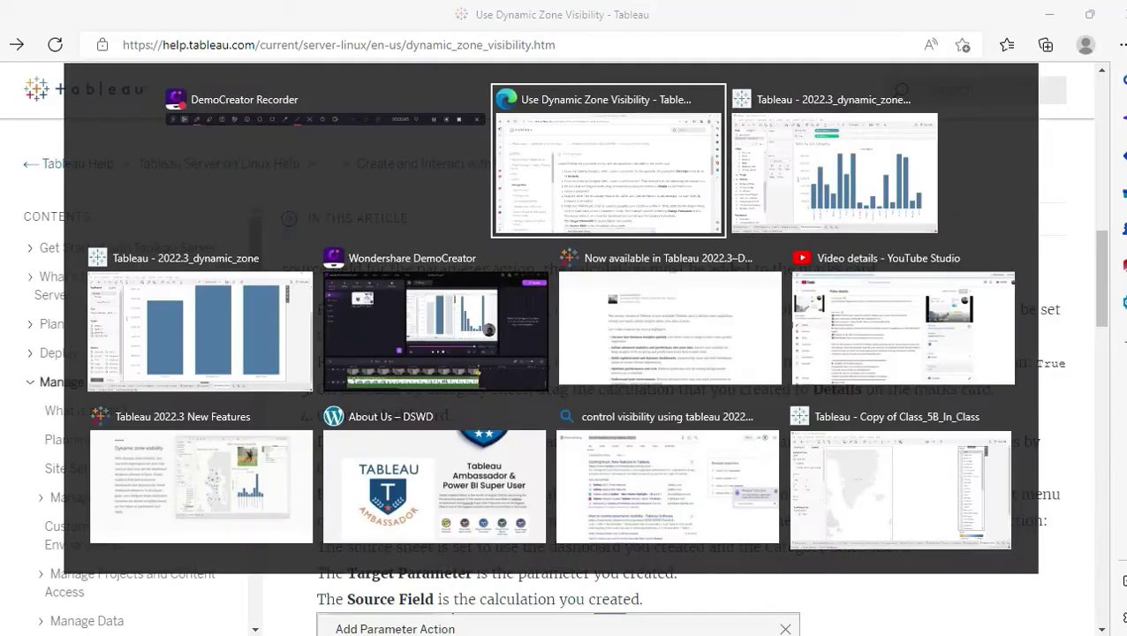
pyautogui.hotkey('alt', 'Tab')
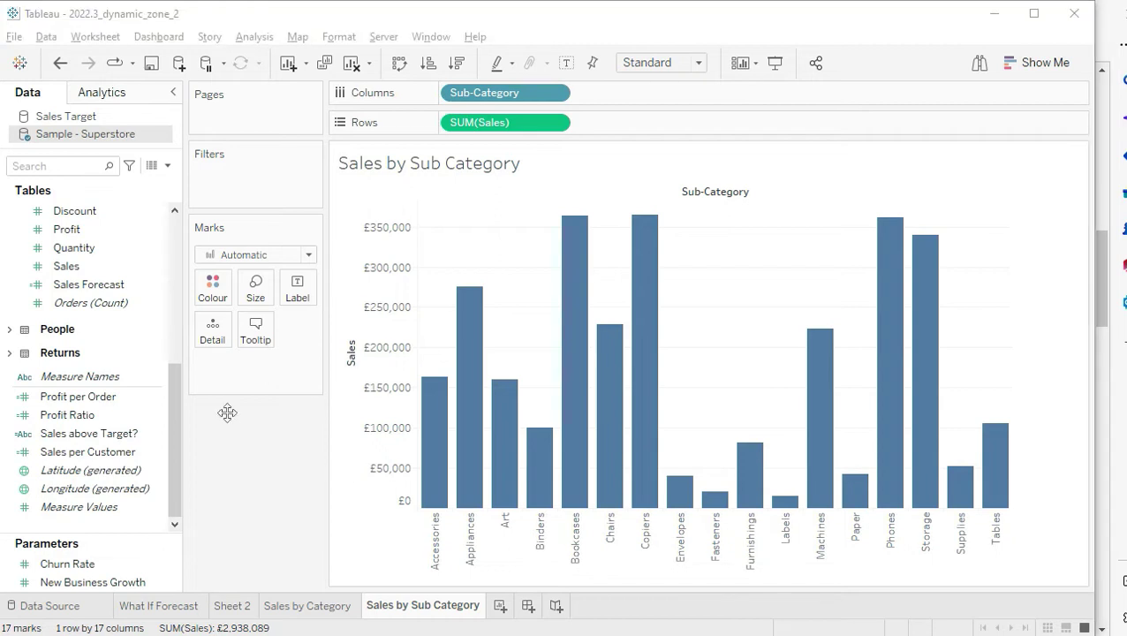
pyautogui.click(168, 166)
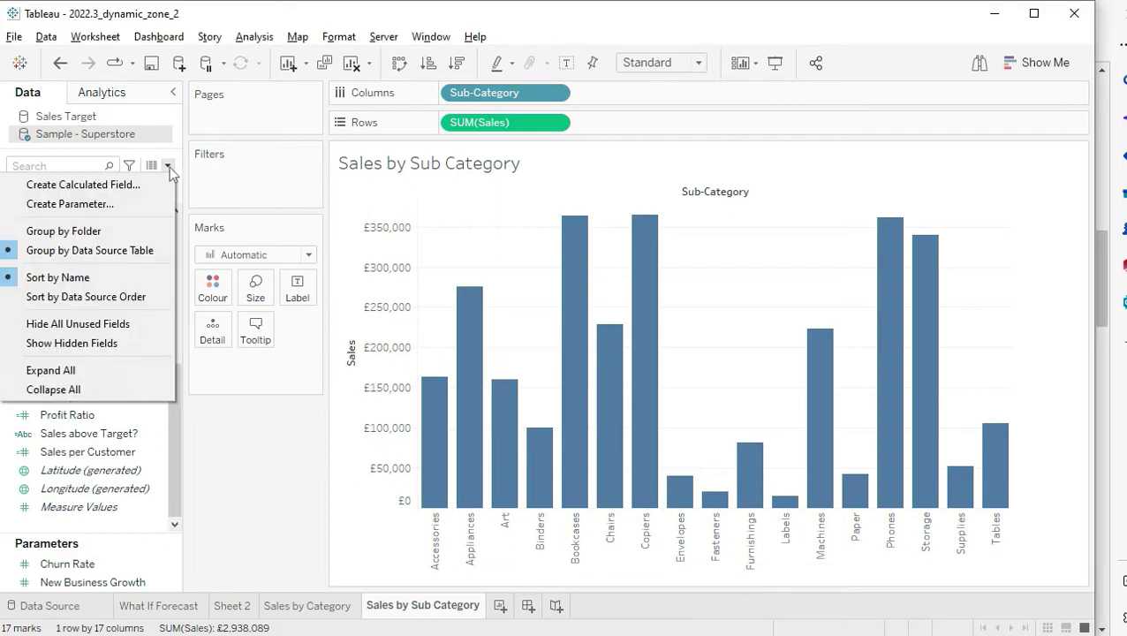
pyautogui.click(127, 201)
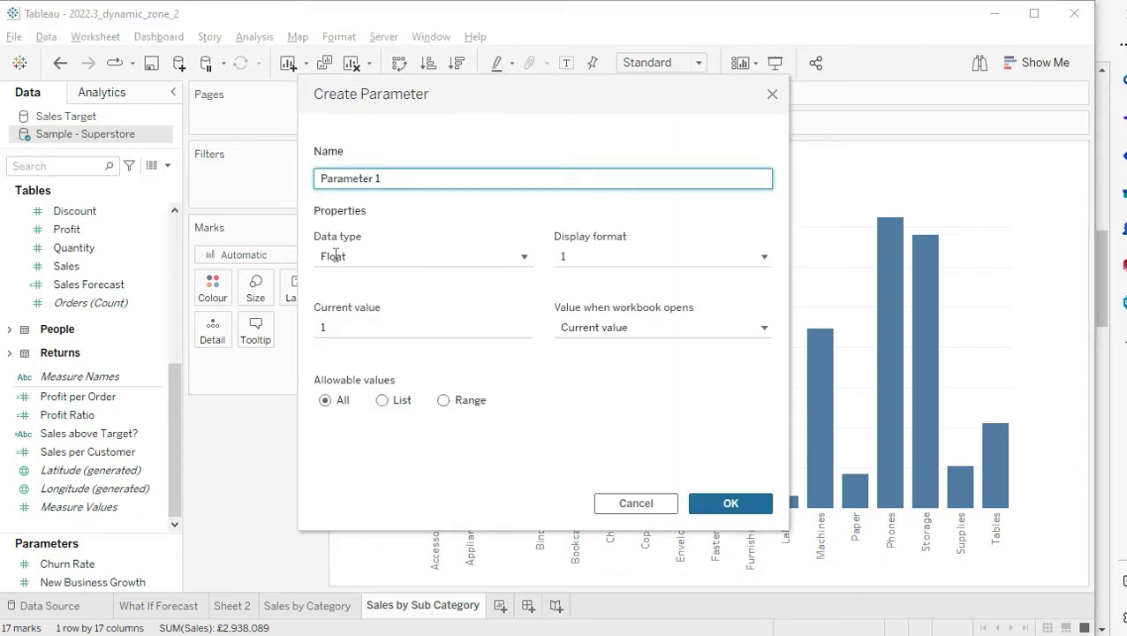
pyautogui.click(333, 257)
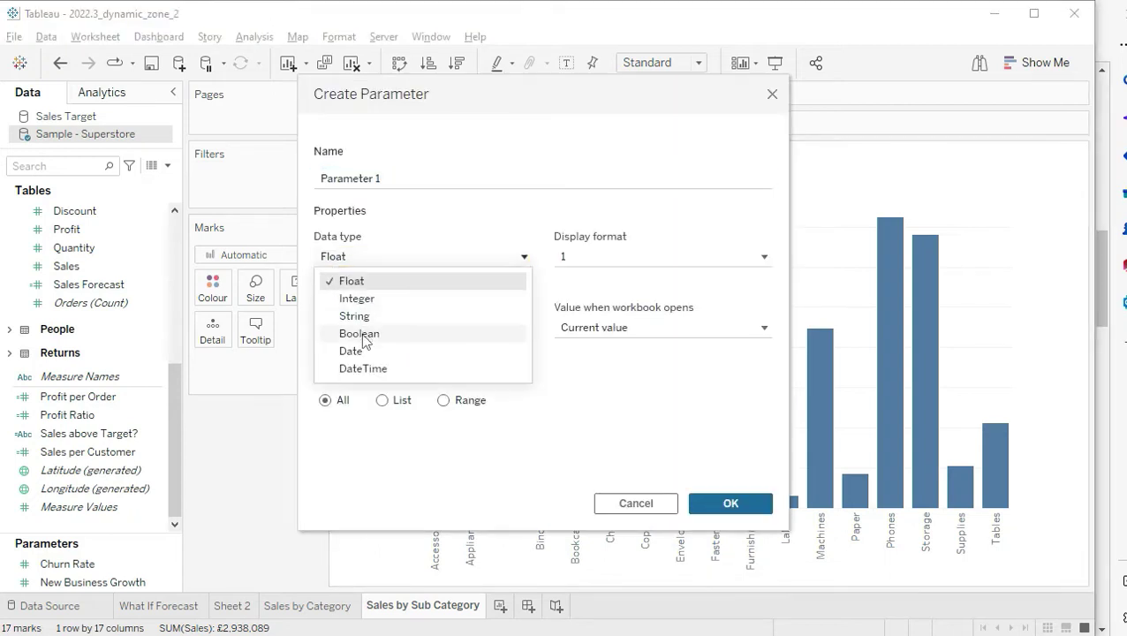
pyautogui.click(361, 333)
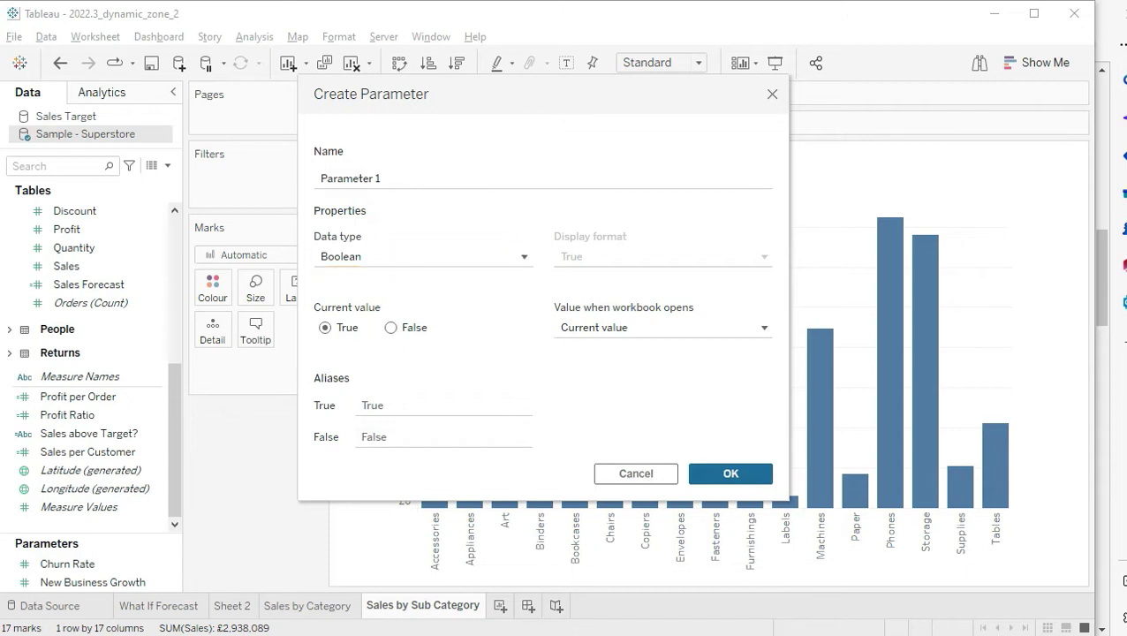
pyautogui.click(404, 180)
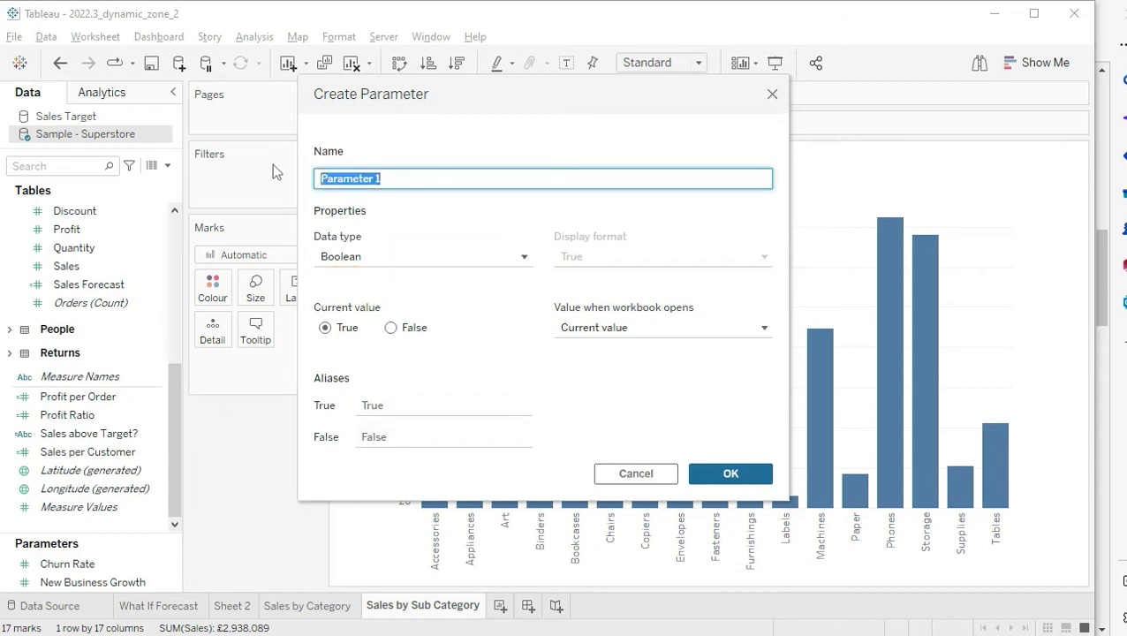
pyautogui.write('H')
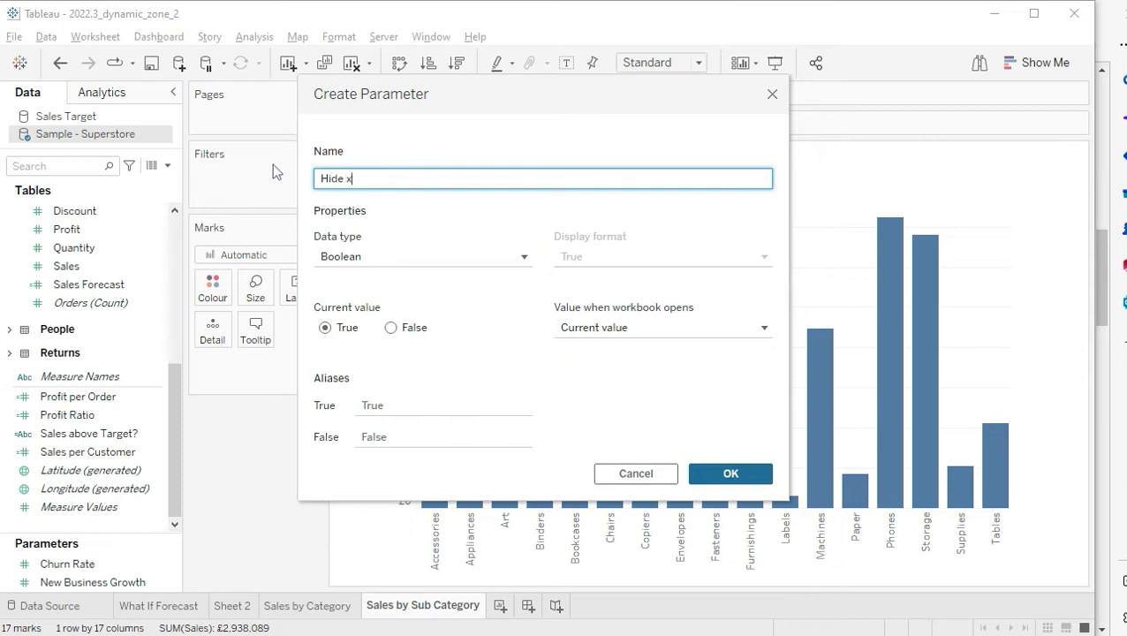
pyautogui.write('ide zone with parameter')
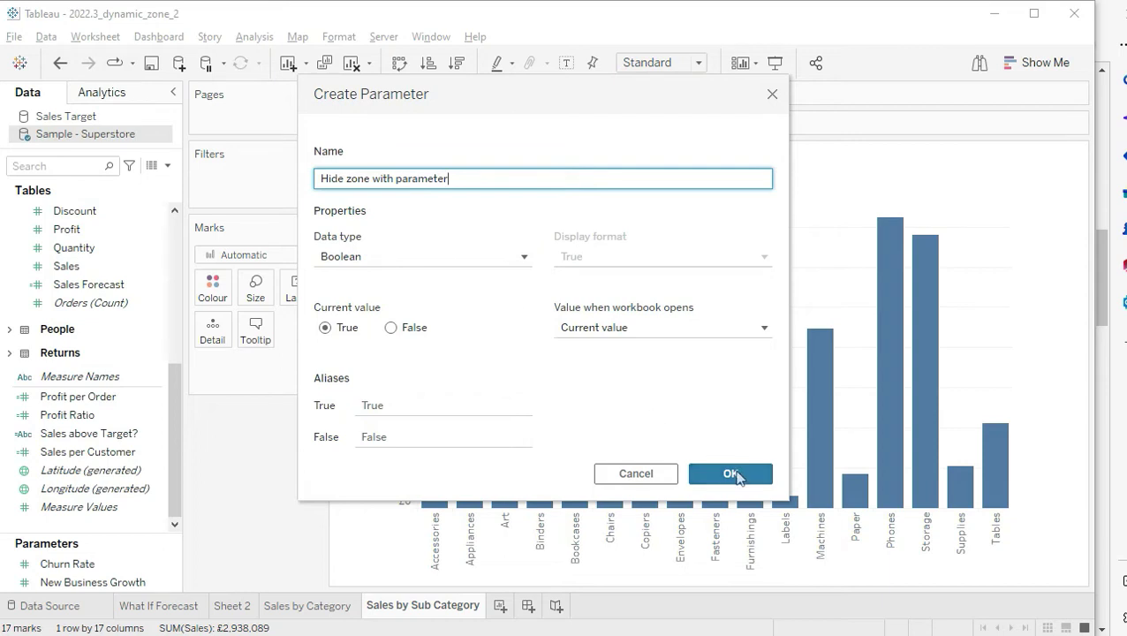
pyautogui.click(732, 474)
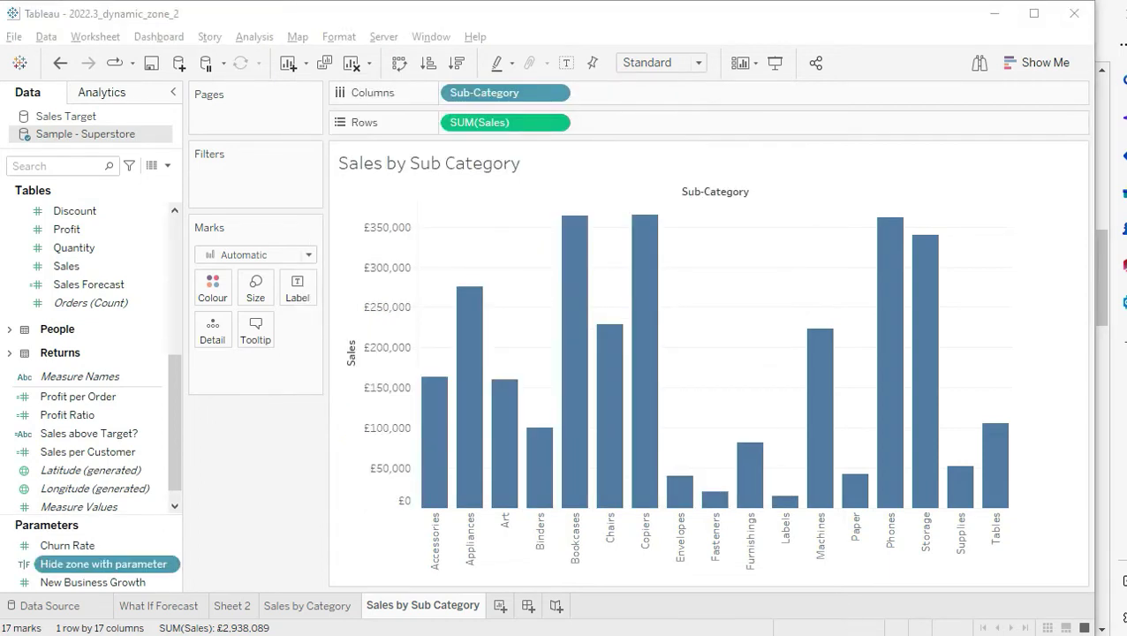
# Create a calculated field named 'Calc for dynamic zone' with the formula true.
pyautogui.click(167, 165)
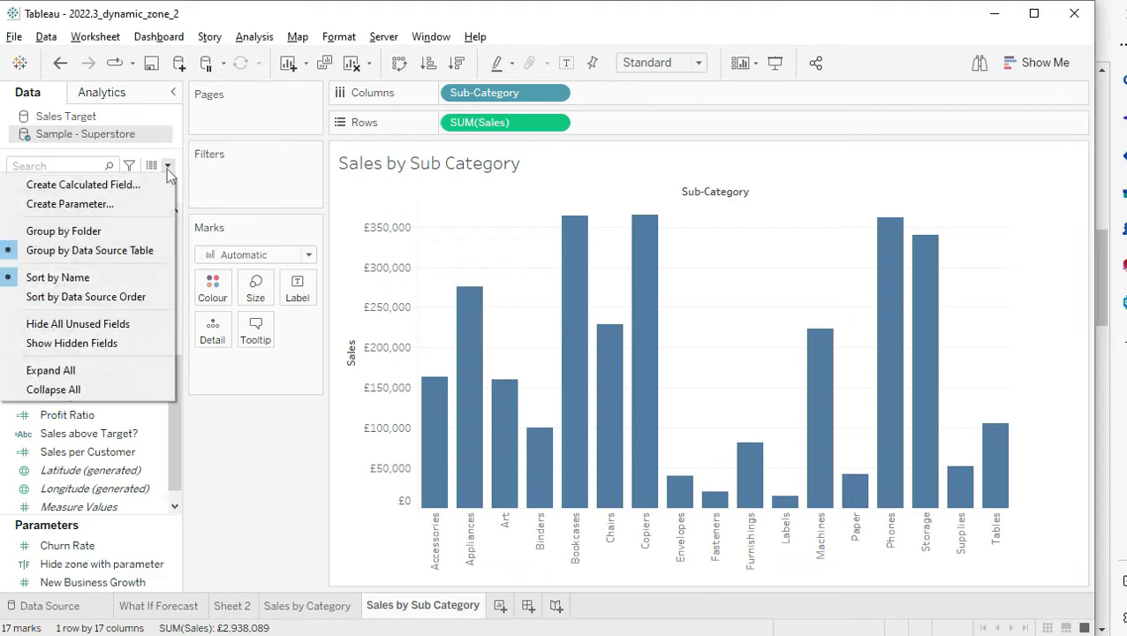
pyautogui.click(139, 185)
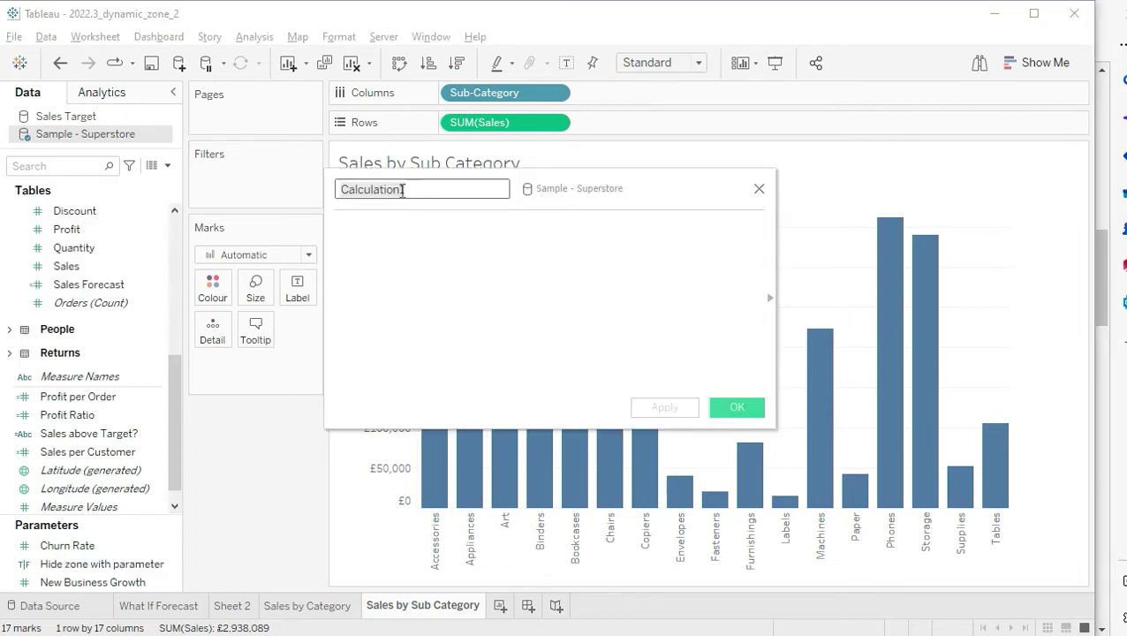
pyautogui.click(384, 243)
pyautogui.write('treu')
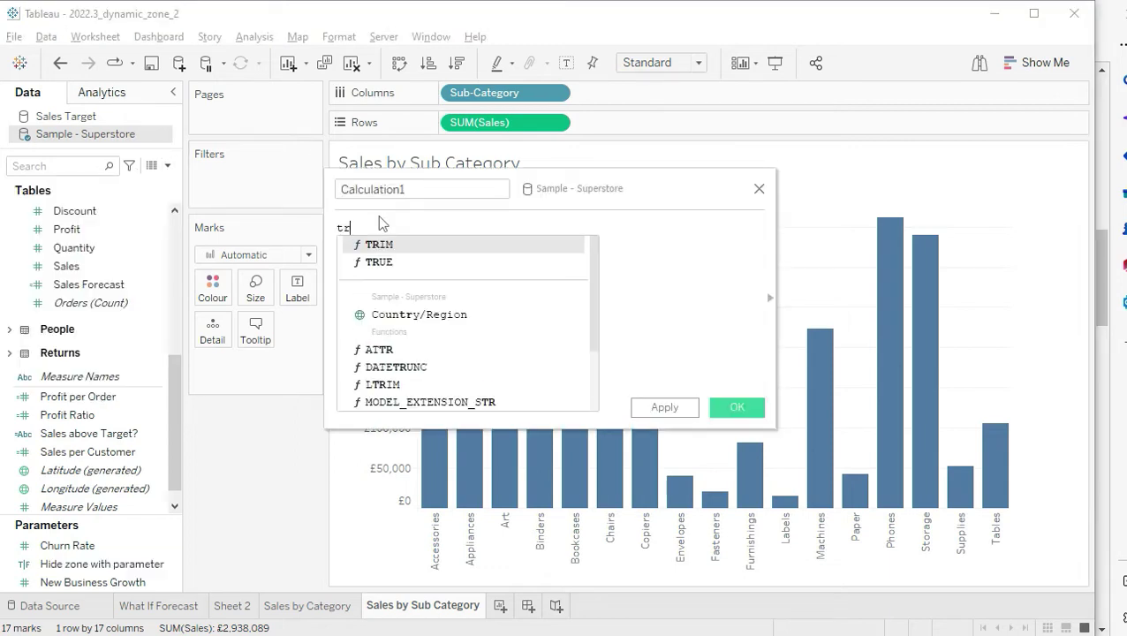
pyautogui.press('BackSpace')
pyautogui.write('ue')
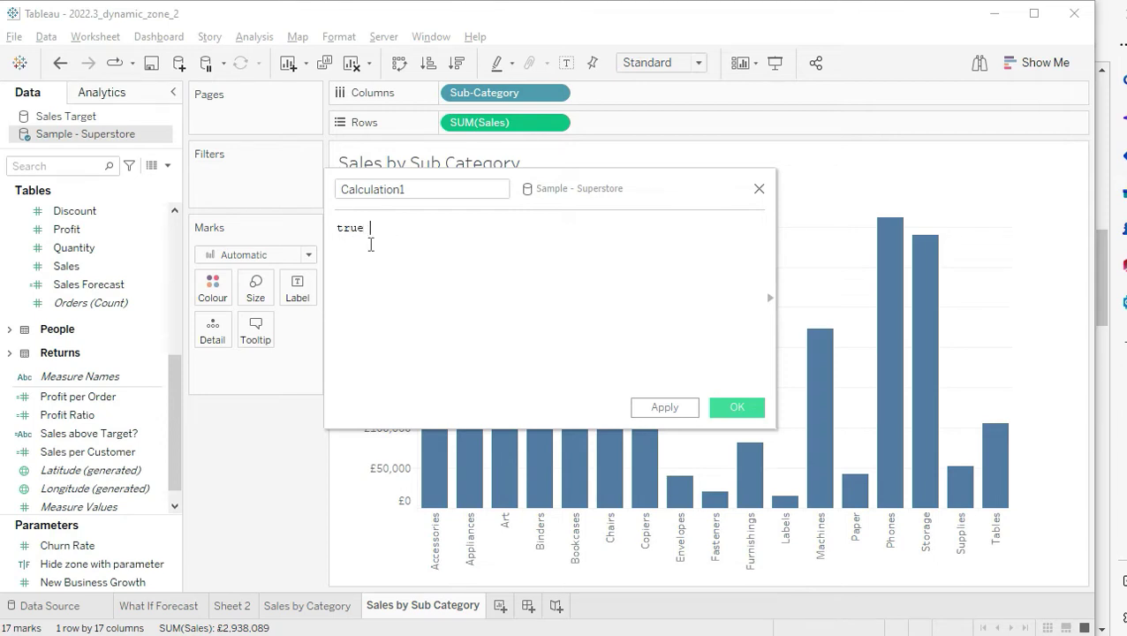
pyautogui.moveTo(418, 188); pyautogui.dragTo(381, 191)
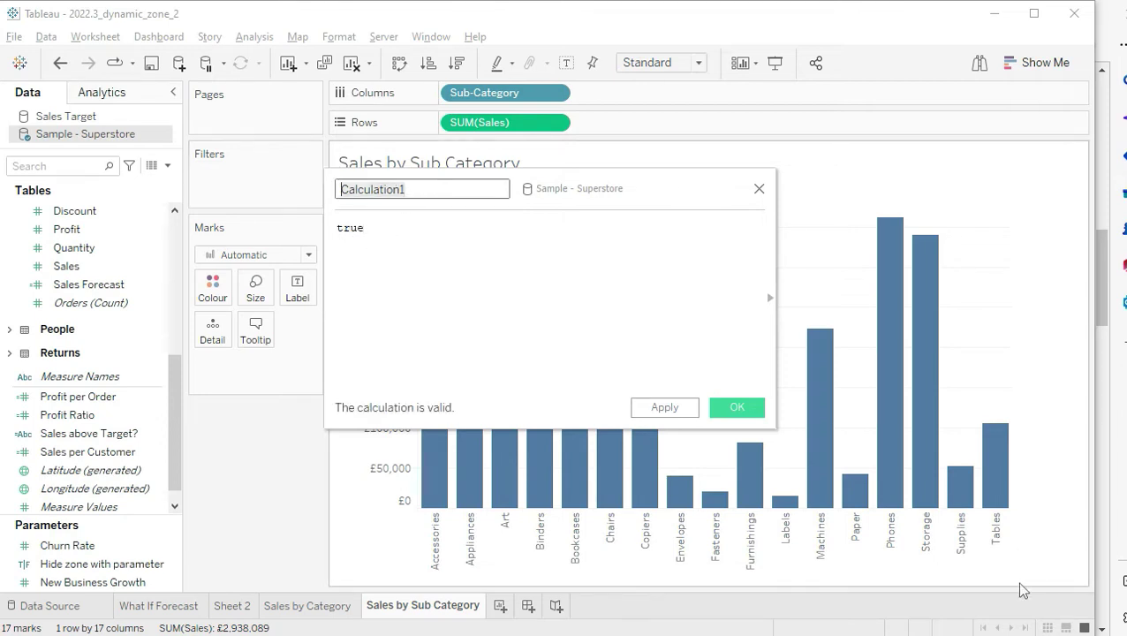
pyautogui.hotkey('shift', 'Home')
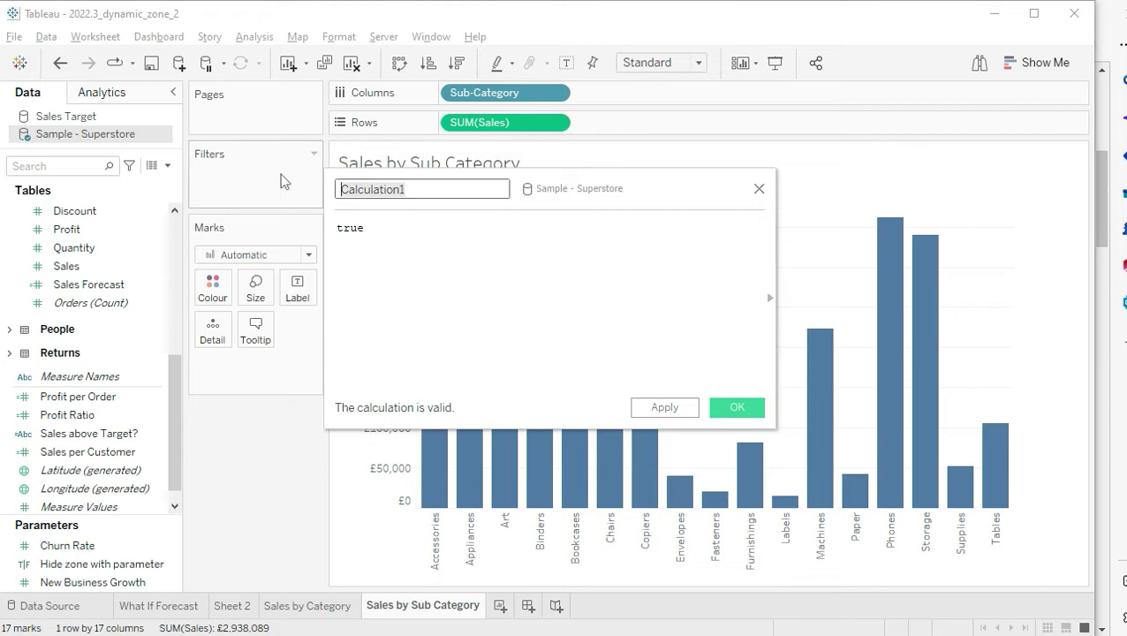
pyautogui.write('Calc ')
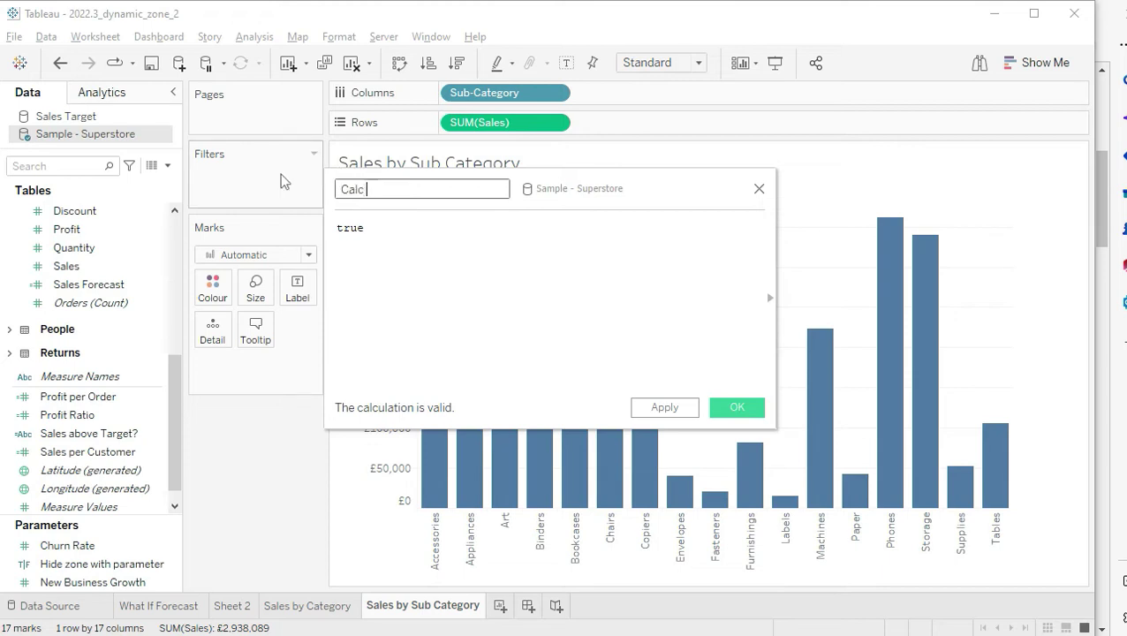
pyautogui.write('for dynamic zone')
pyautogui.click(675, 408)
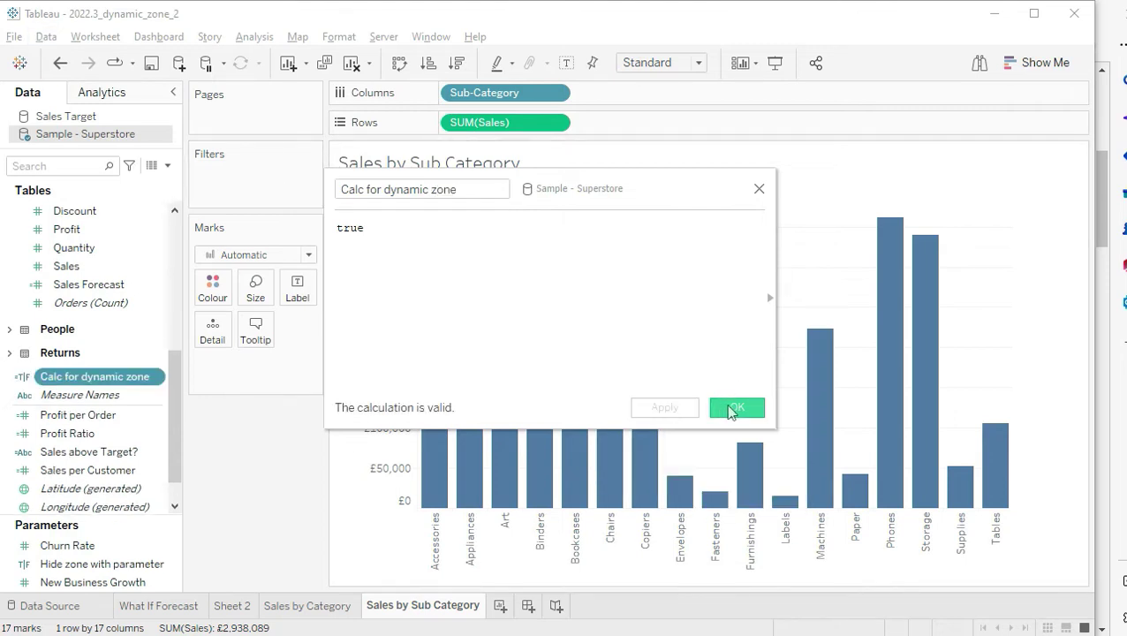
pyautogui.click(732, 409)
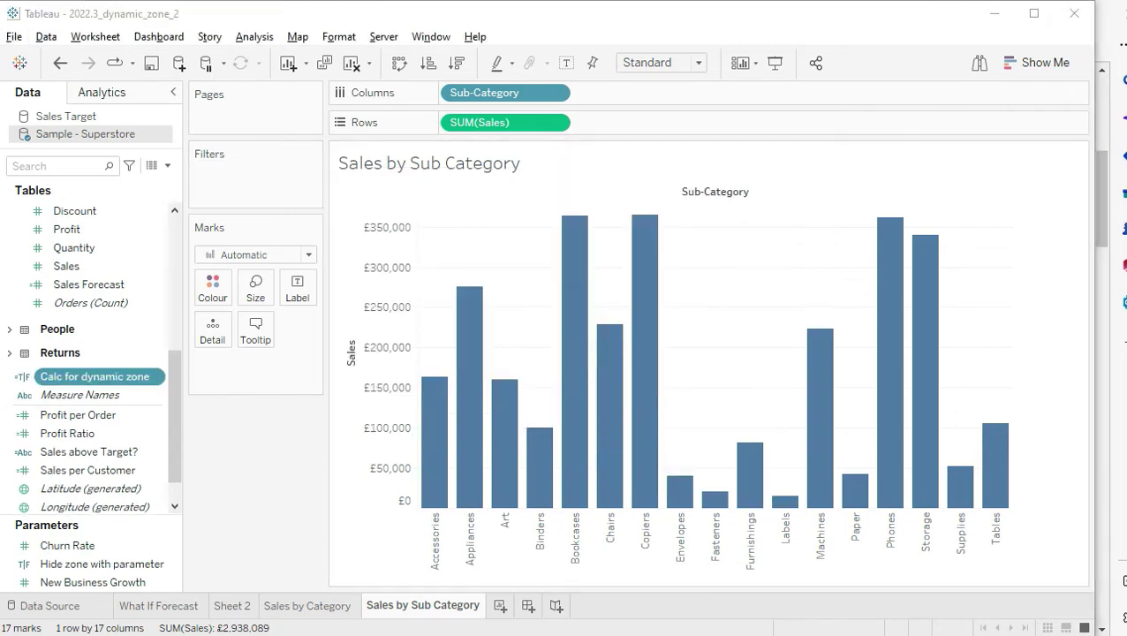
# Review the supported field types on the Dynamic Zone Visibility help page, then return to Tableau.
pyautogui.hotkey('alt', 'Tab')
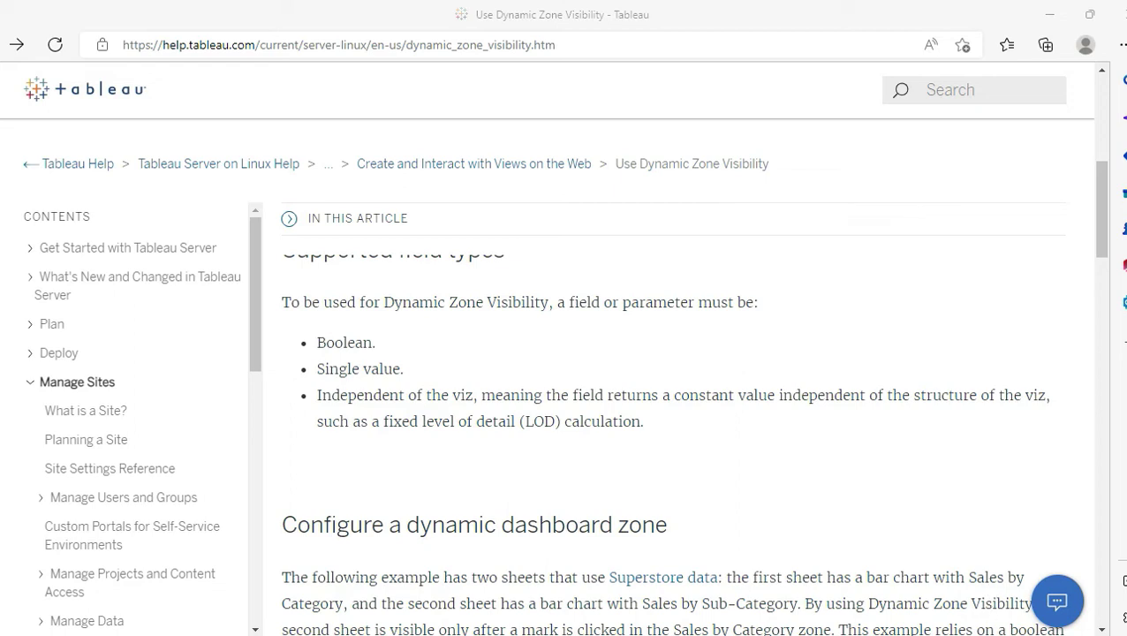
pyautogui.hotkey('alt', 'Tab')
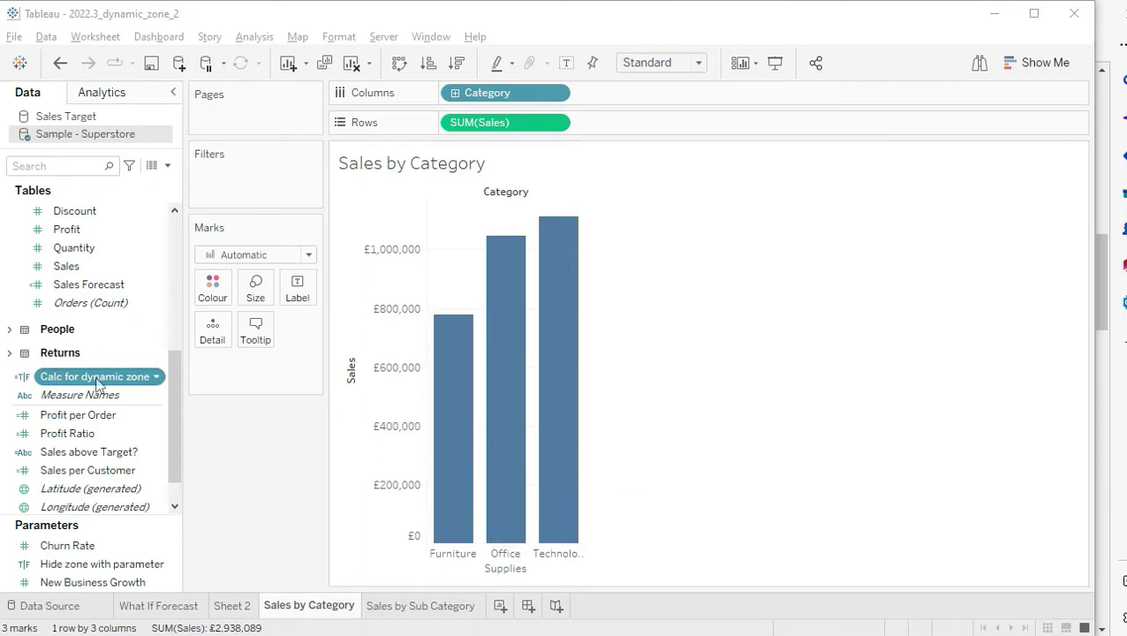
# Put Calc for dynamic zone on Detail in the Sales by Category Marks card, then consult the help page.
pyautogui.moveTo(95, 382); pyautogui.dragTo(215, 328)
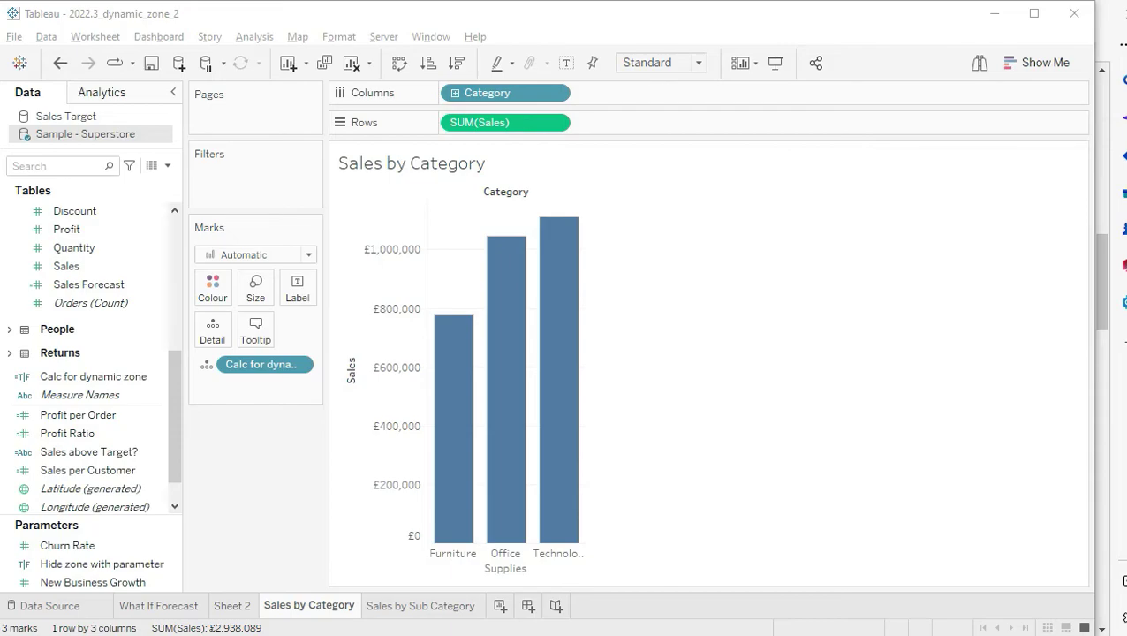
pyautogui.hotkey('alt', 'Tab')
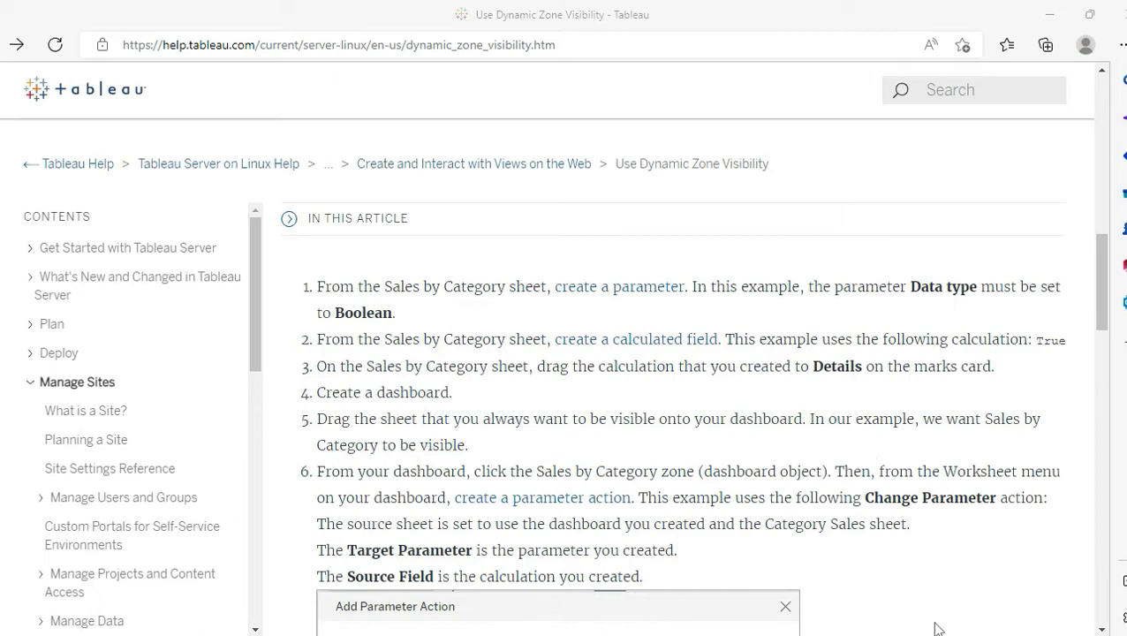
pyautogui.hotkey('alt', 'Tab')
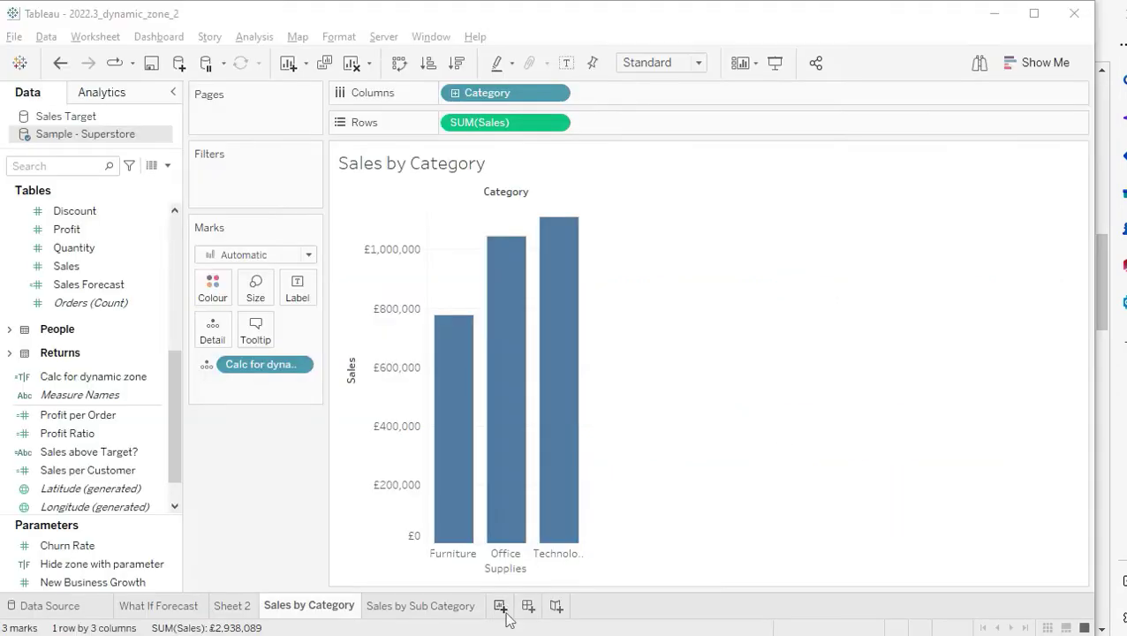
# On a new dashboard, place the Sales by Category sheet inside a Horizontal container.
pyautogui.click(529, 608)
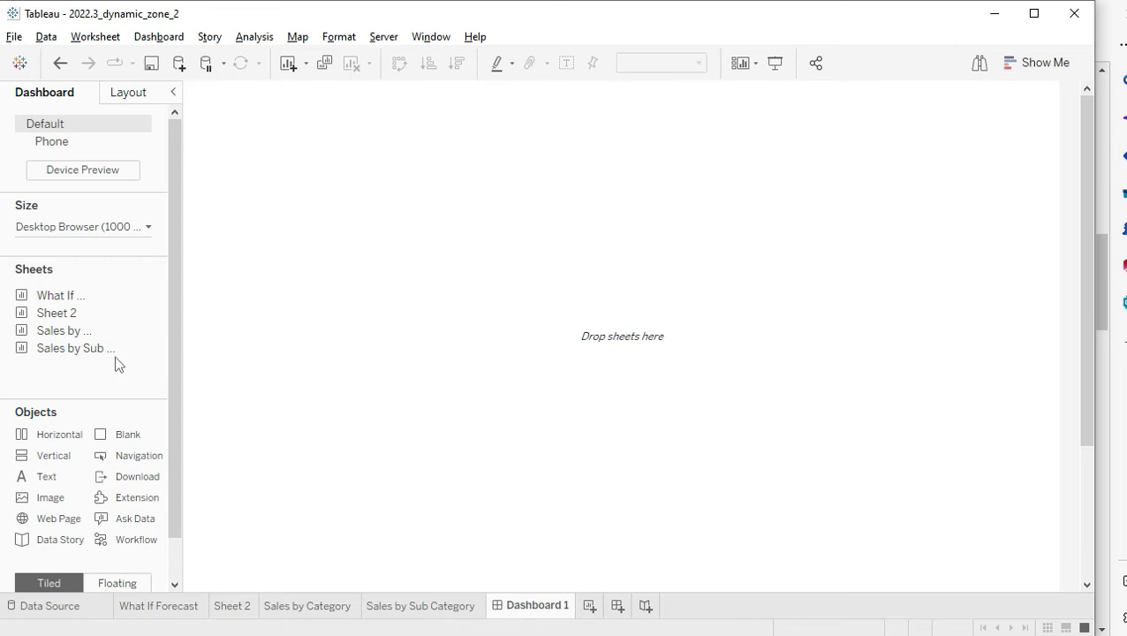
pyautogui.moveTo(88, 334); pyautogui.dragTo(269, 342)
pyautogui.click(1061, 96)
pyautogui.moveTo(62, 439); pyautogui.dragTo(298, 354)
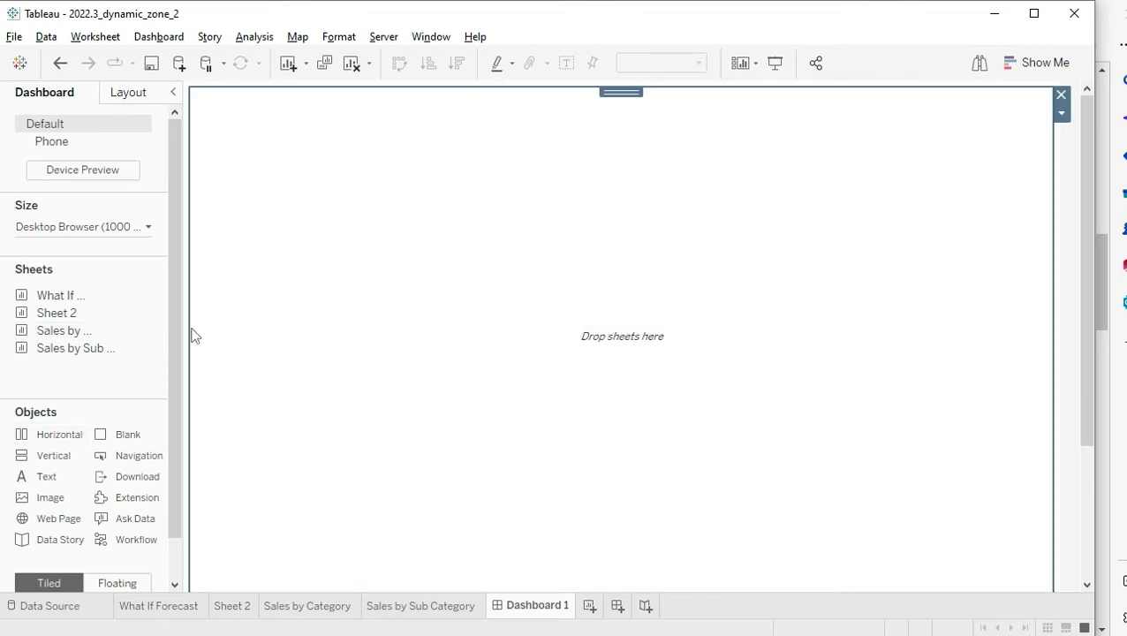
pyautogui.moveTo(96, 330); pyautogui.dragTo(292, 334)
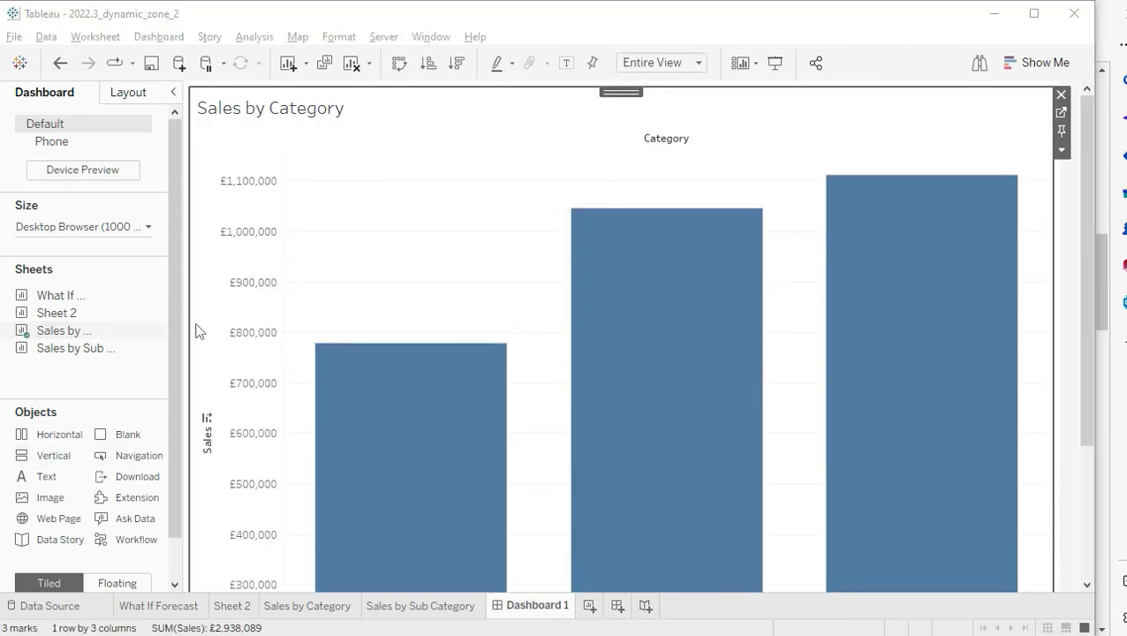
pyautogui.moveTo(740, 585)
pyautogui.hotkey('alt', 'Tab')
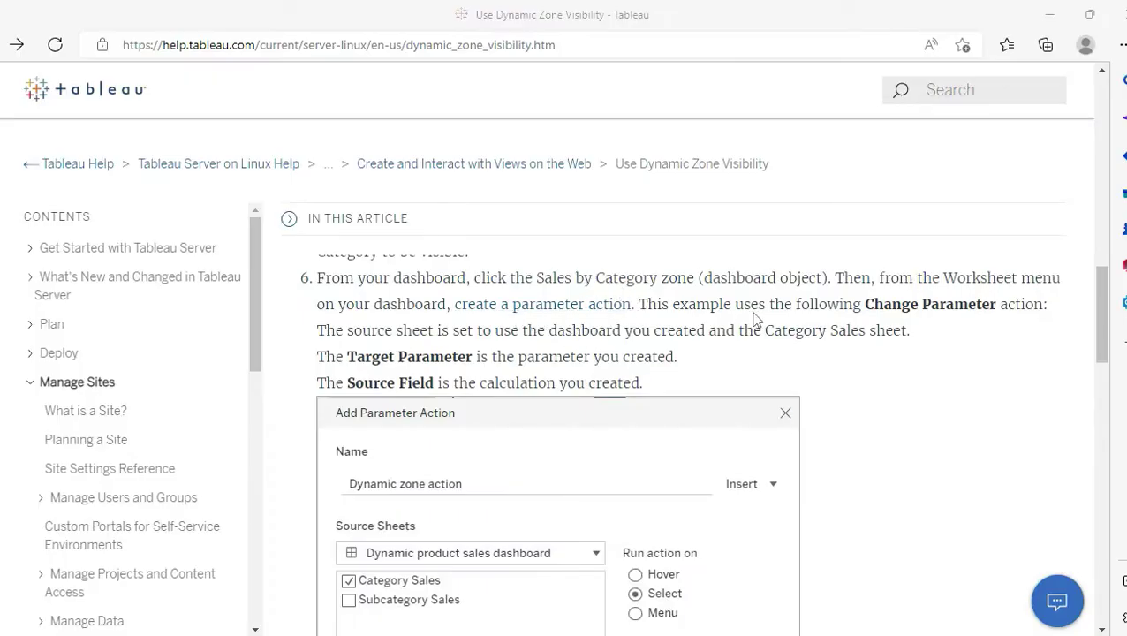
pyautogui.moveTo(940, 279); pyautogui.dragTo(1061, 280)
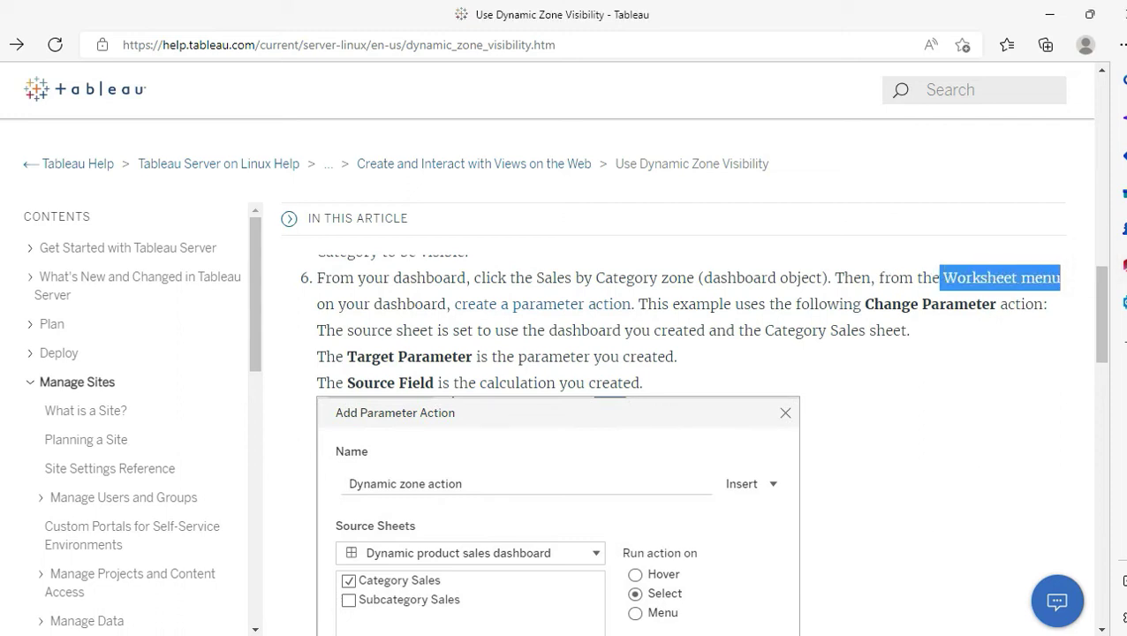
pyautogui.hotkey('alt', 'Tab')
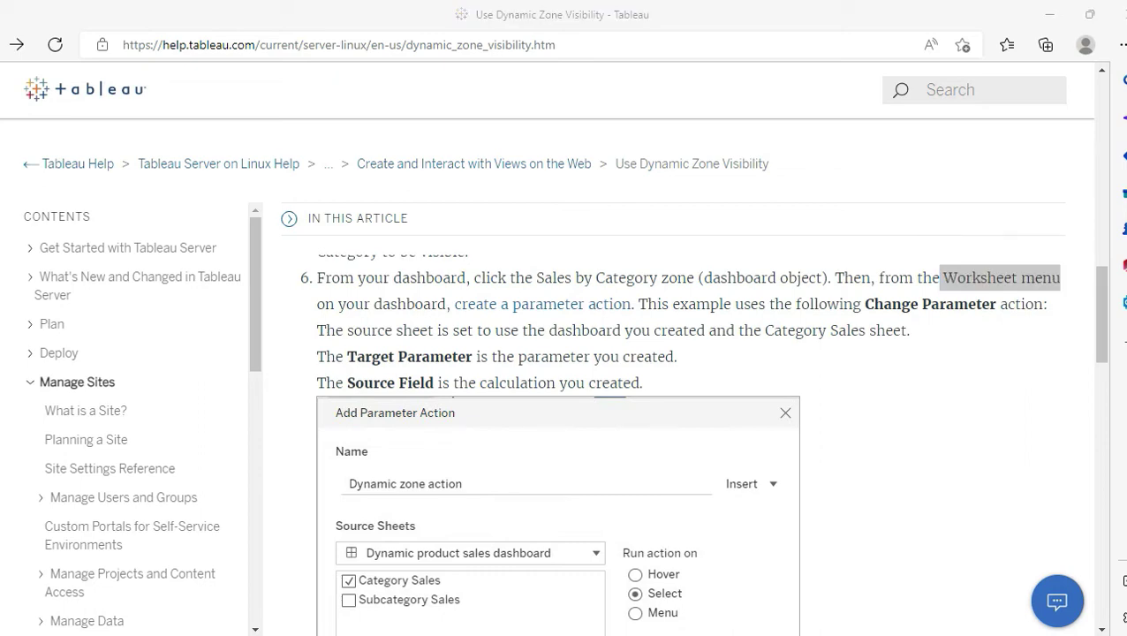
pyautogui.hotkey('alt', 'Tab')
pyautogui.hotkey('alt', 'Tab')
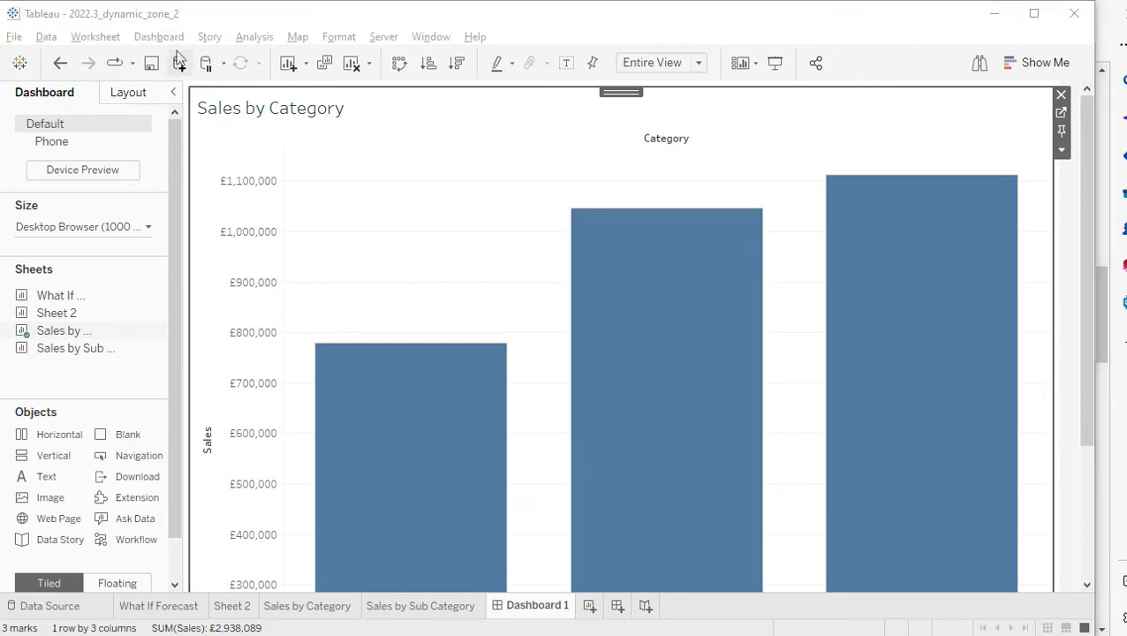
# Open the dashboard Actions dialog and add a new Change Parameter action.
pyautogui.click(173, 47)
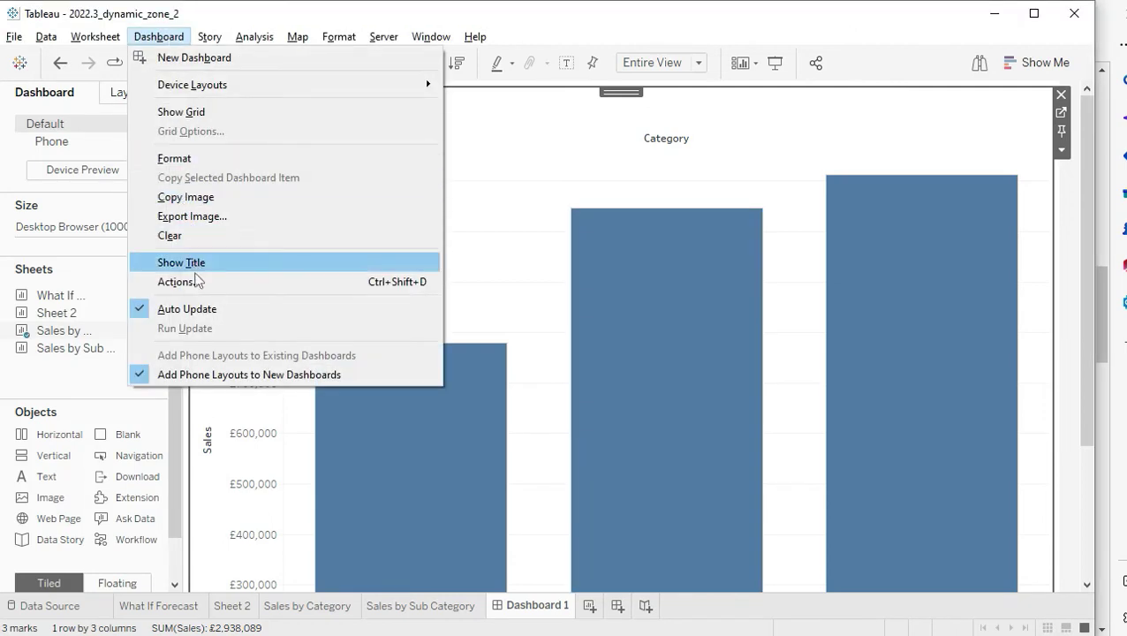
pyautogui.click(198, 285)
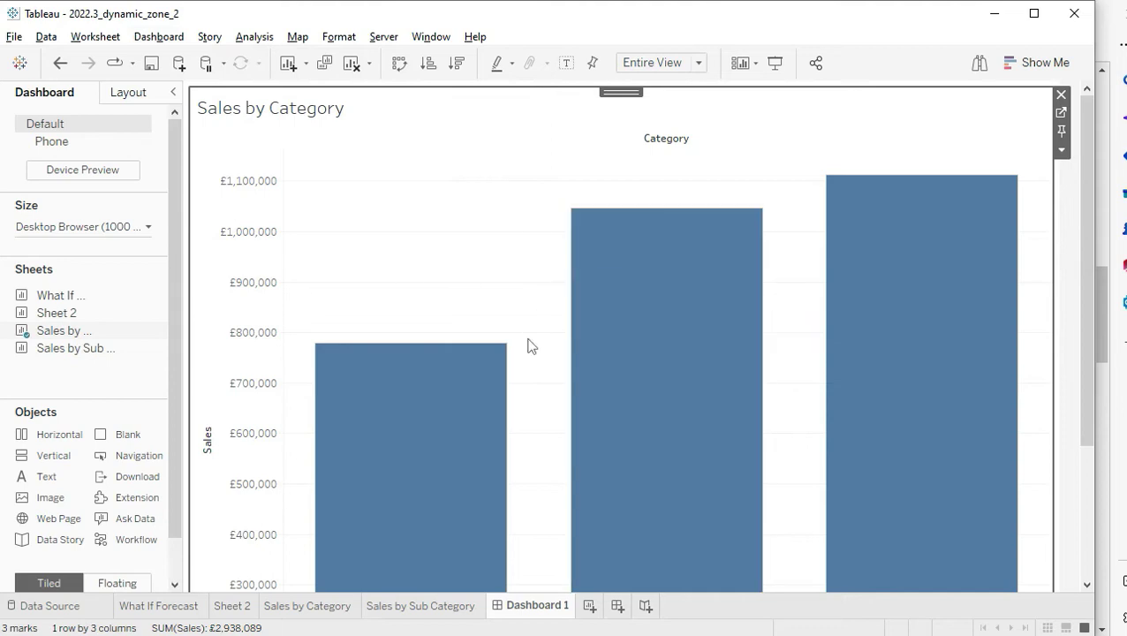
pyautogui.moveTo(643, 382)
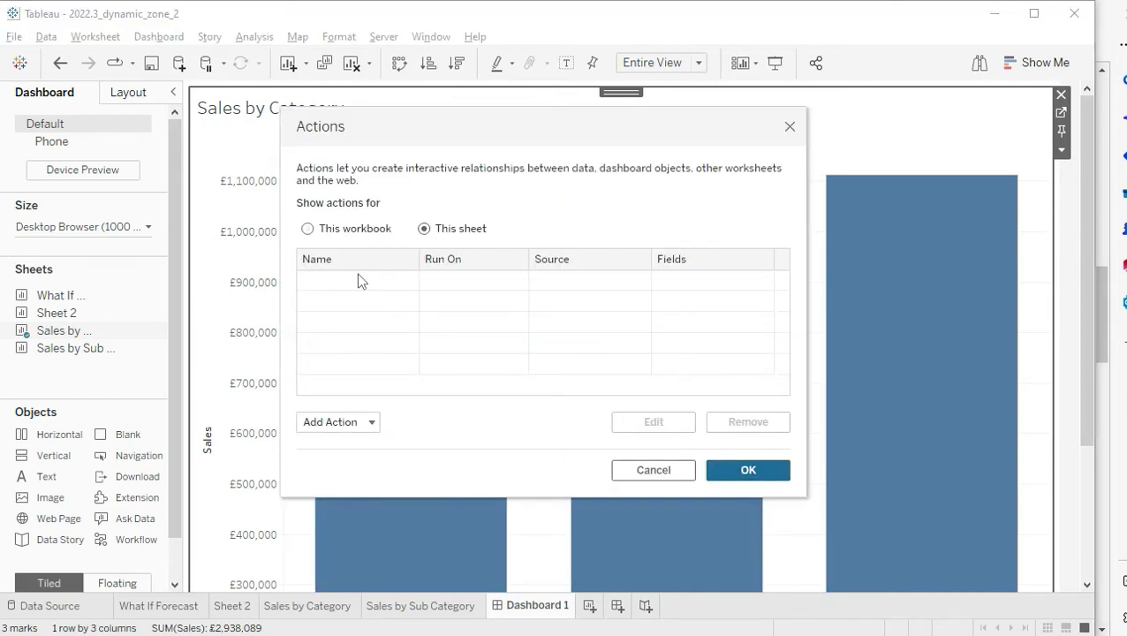
pyautogui.click(343, 421)
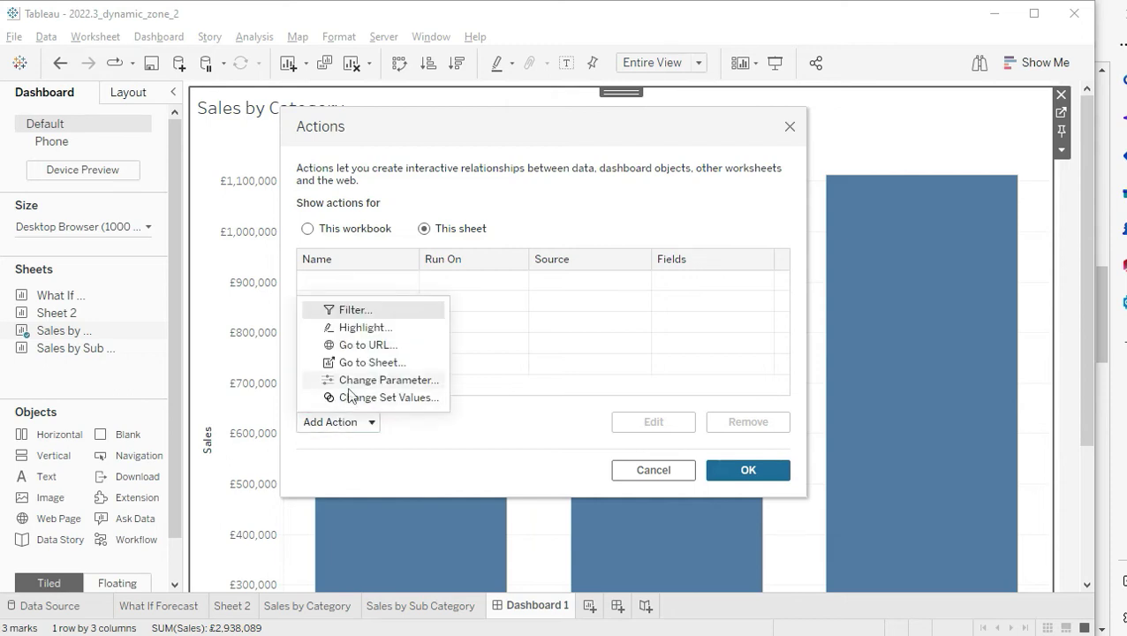
pyautogui.click(349, 385)
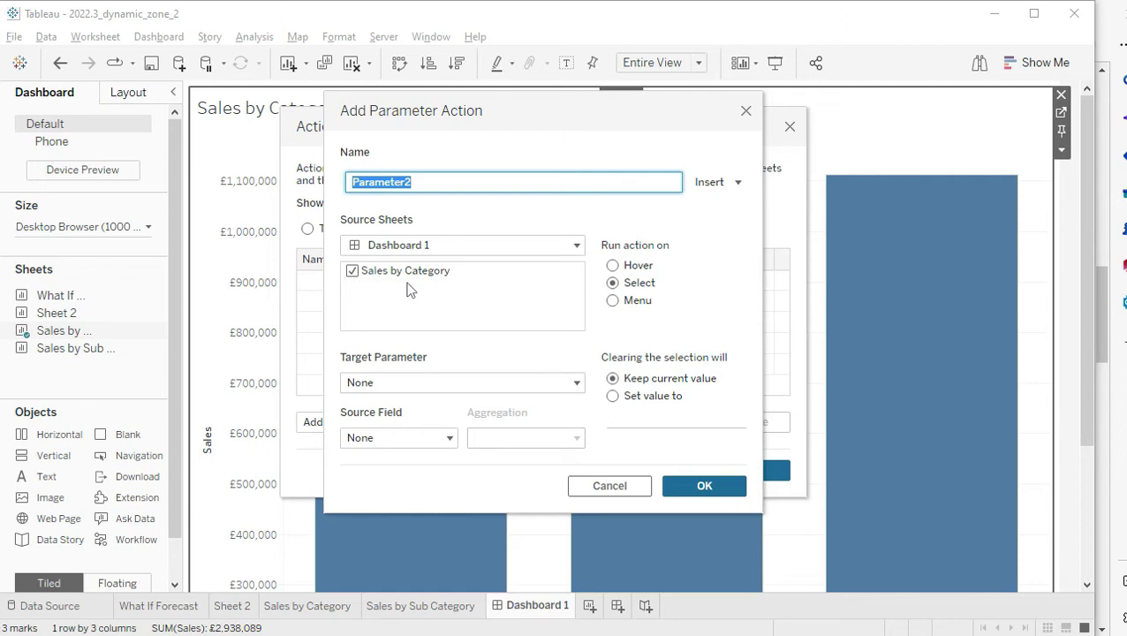
# Target Hide zone with parameter, source Calc for dynamic zone, and set False when selection clears.
pyautogui.click(382, 385)
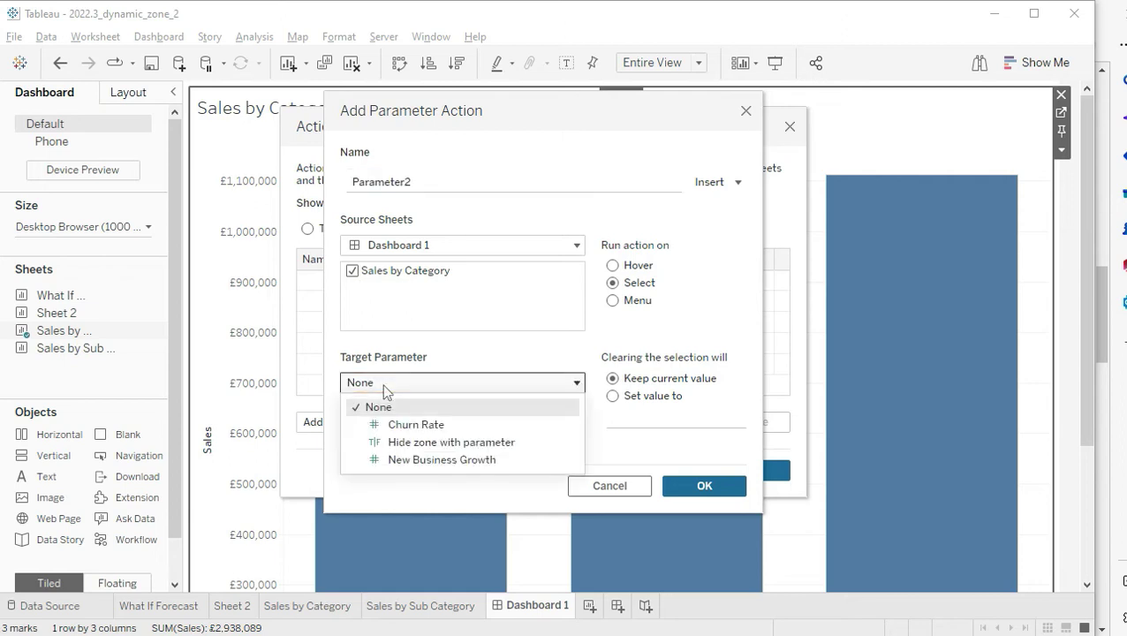
pyautogui.click(407, 442)
pyautogui.click(386, 440)
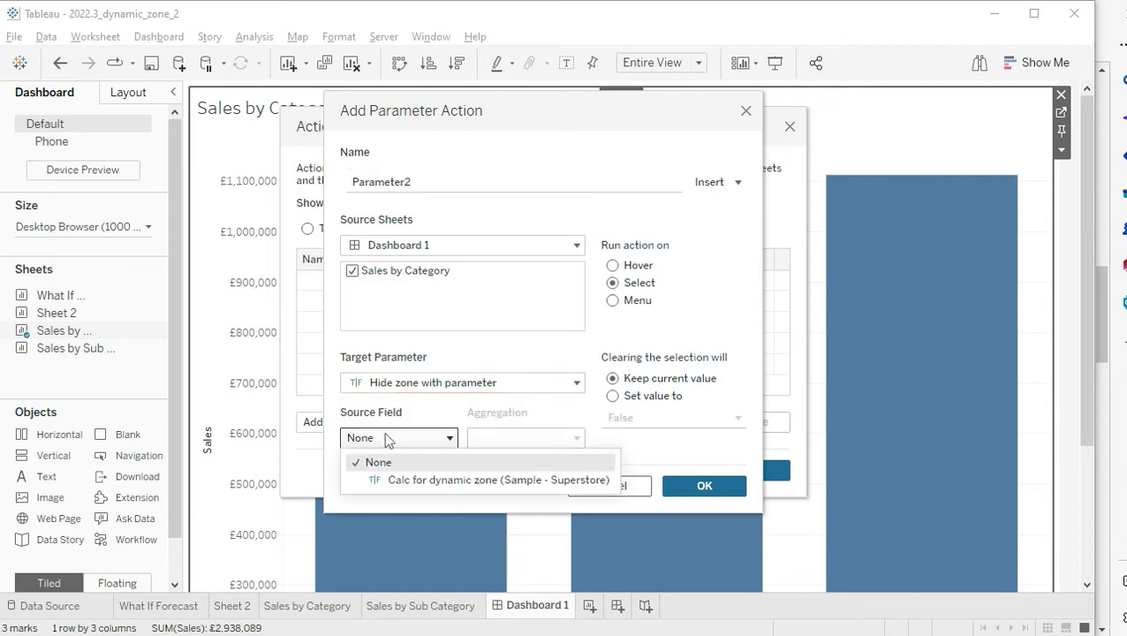
pyautogui.click(398, 479)
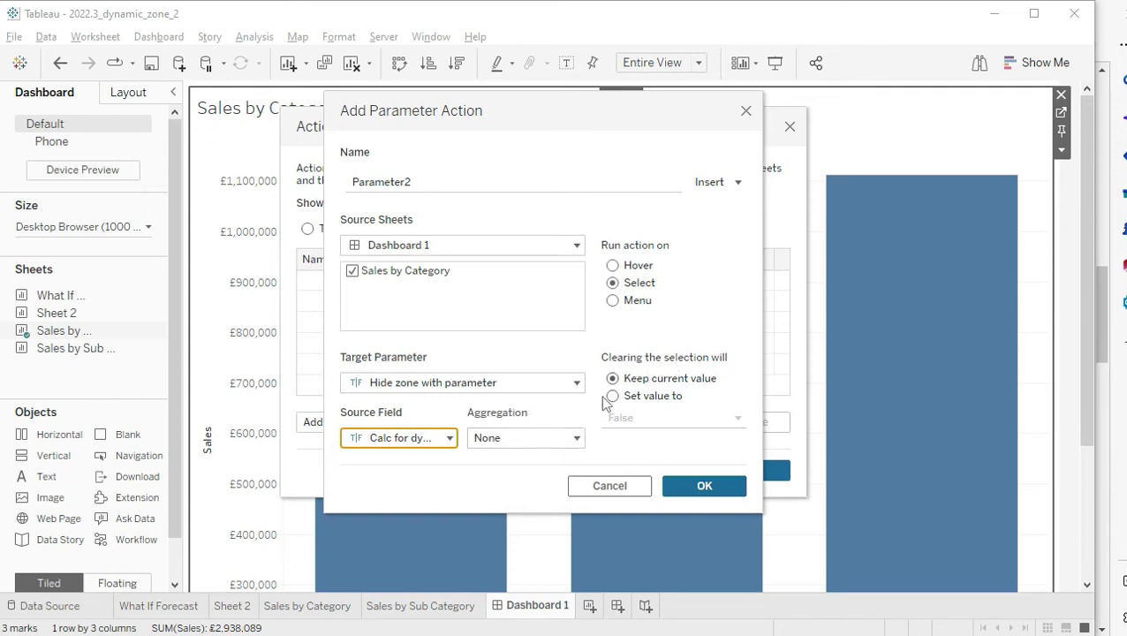
pyautogui.click(612, 395)
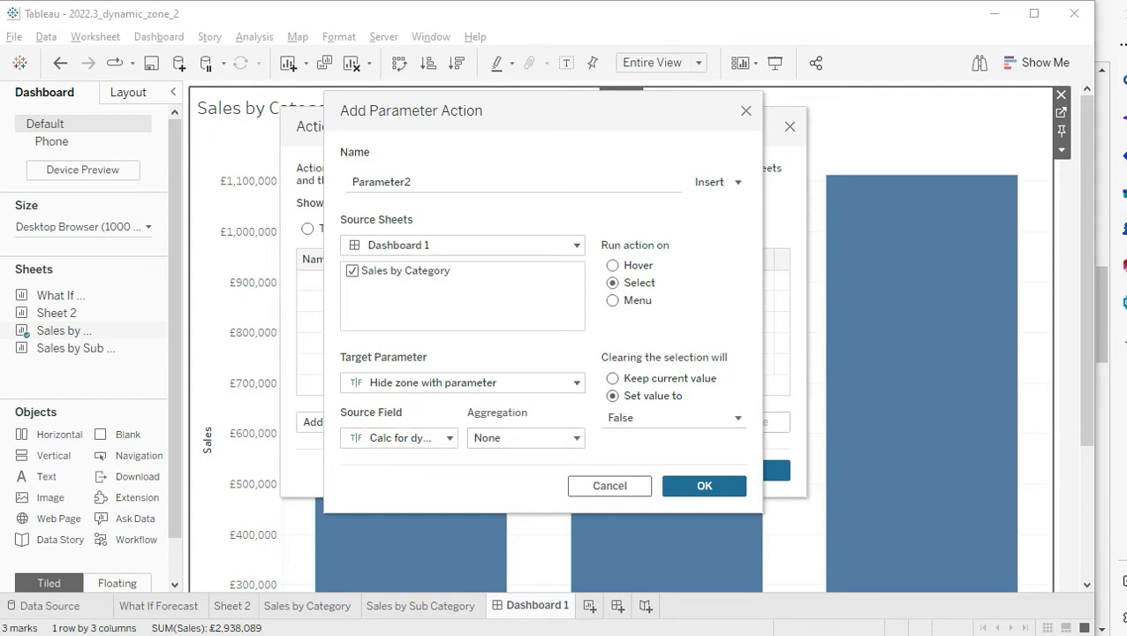
pyautogui.click(440, 186)
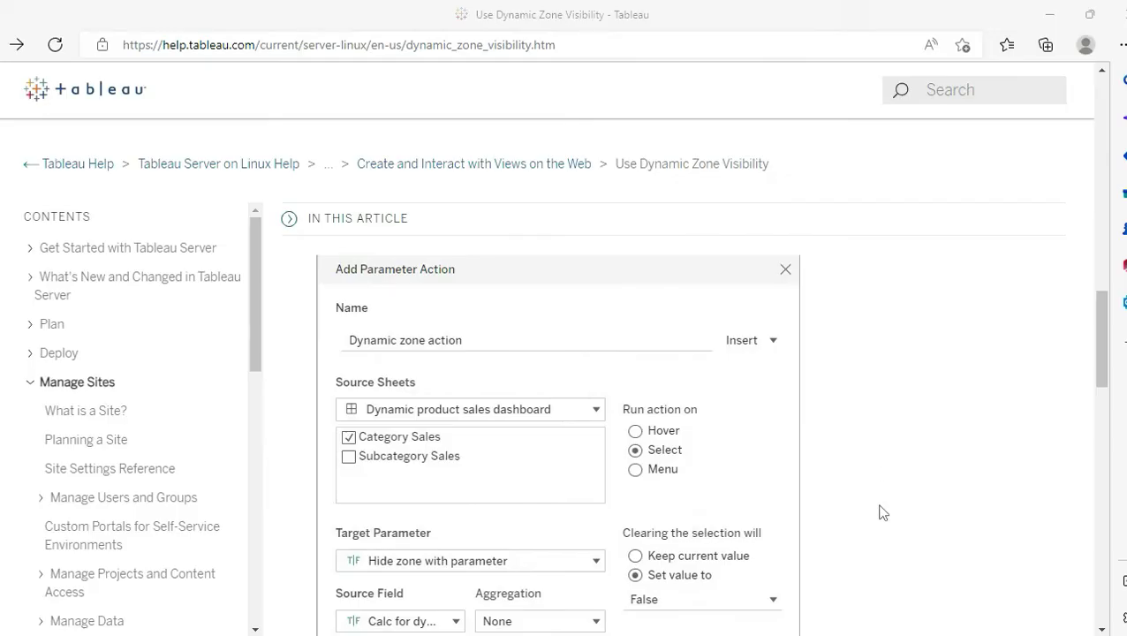
# Read help steps 7–11 on adding the sub-category sheet and its visibility, then return to Tableau.
pyautogui.scroll(-4, 880, 513)
pyautogui.scroll(-1, 880, 513)
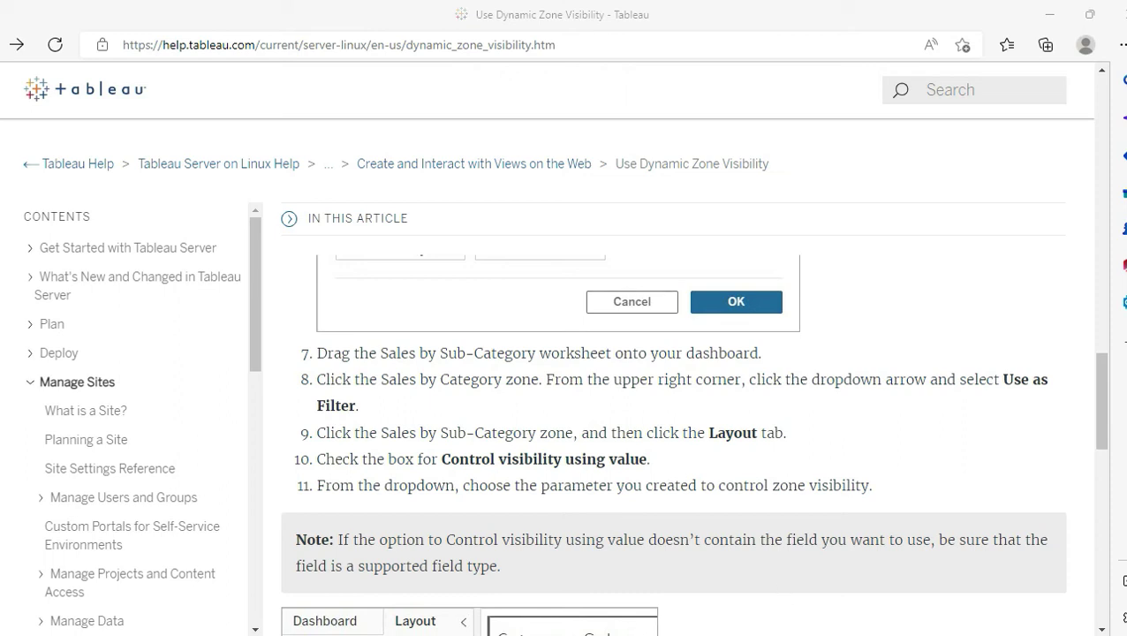
pyautogui.hotkey('alt', 'Tab')
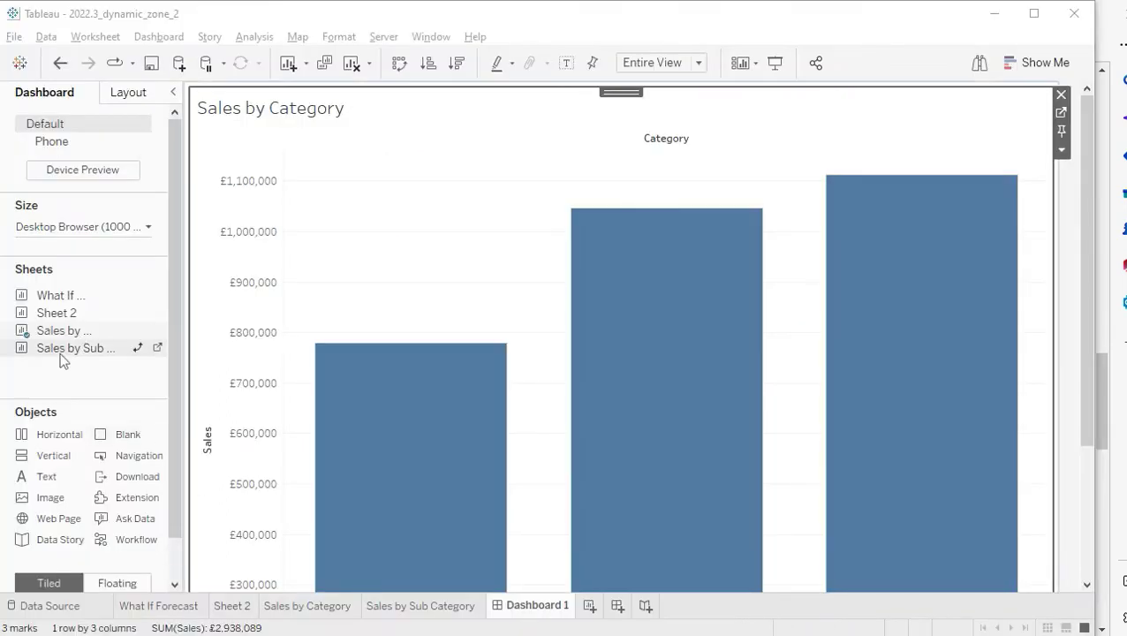
# Place Sales by Sub Category to the right of Sales by Category and widen the category chart.
pyautogui.moveTo(60, 357); pyautogui.dragTo(235, 346)
pyautogui.moveTo(473, 365); pyautogui.dragTo(928, 350)
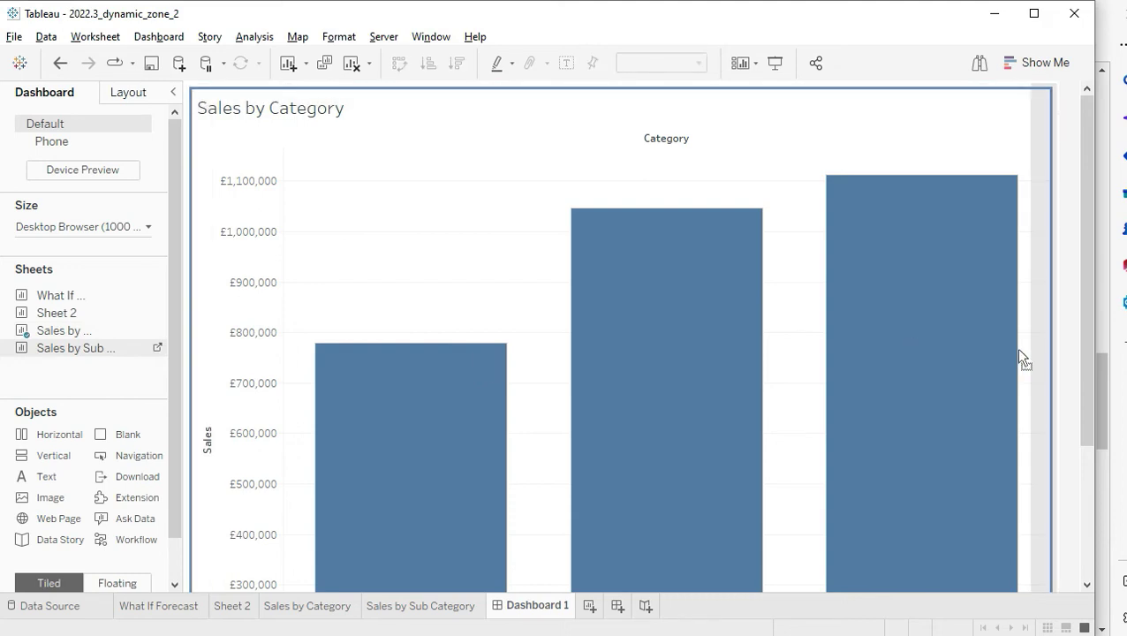
pyautogui.moveTo(1021, 358); pyautogui.dragTo(1020, 358)
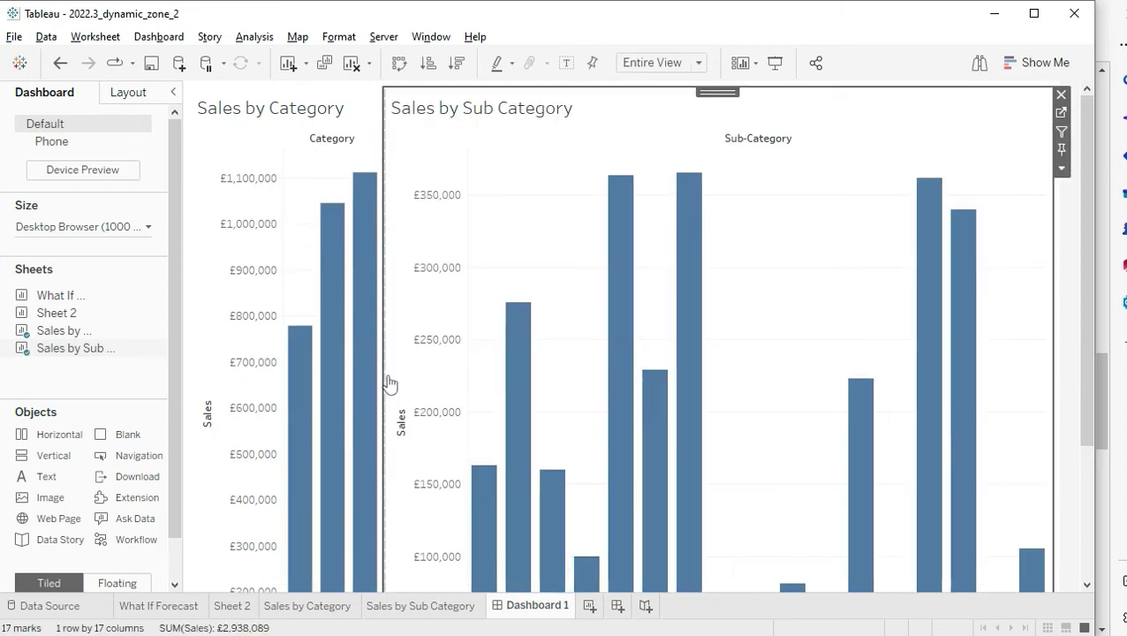
pyautogui.moveTo(385, 376); pyautogui.dragTo(586, 360)
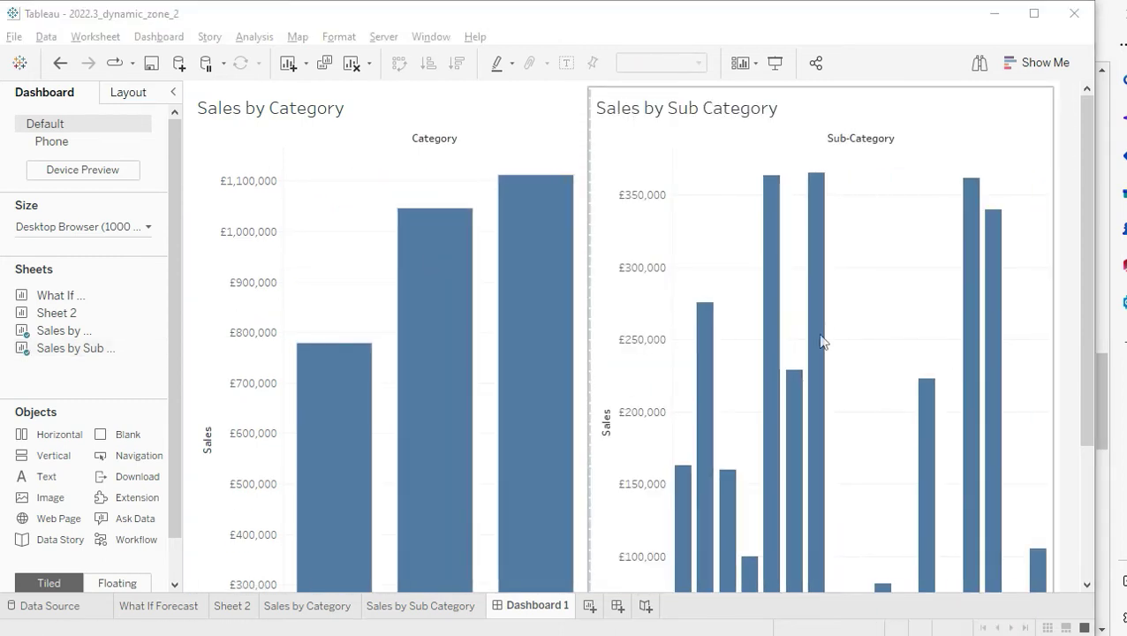
# Make the Sales by Sub Category zone's visibility controlled by the Hide zone with parameter value.
pyautogui.click(719, 178)
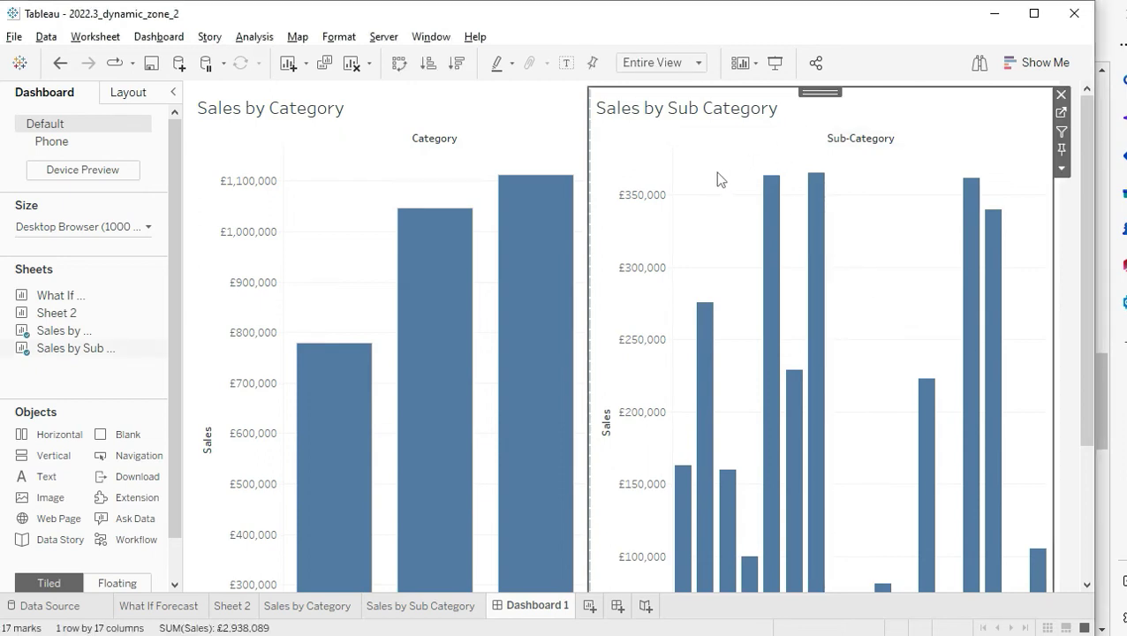
pyautogui.click(128, 92)
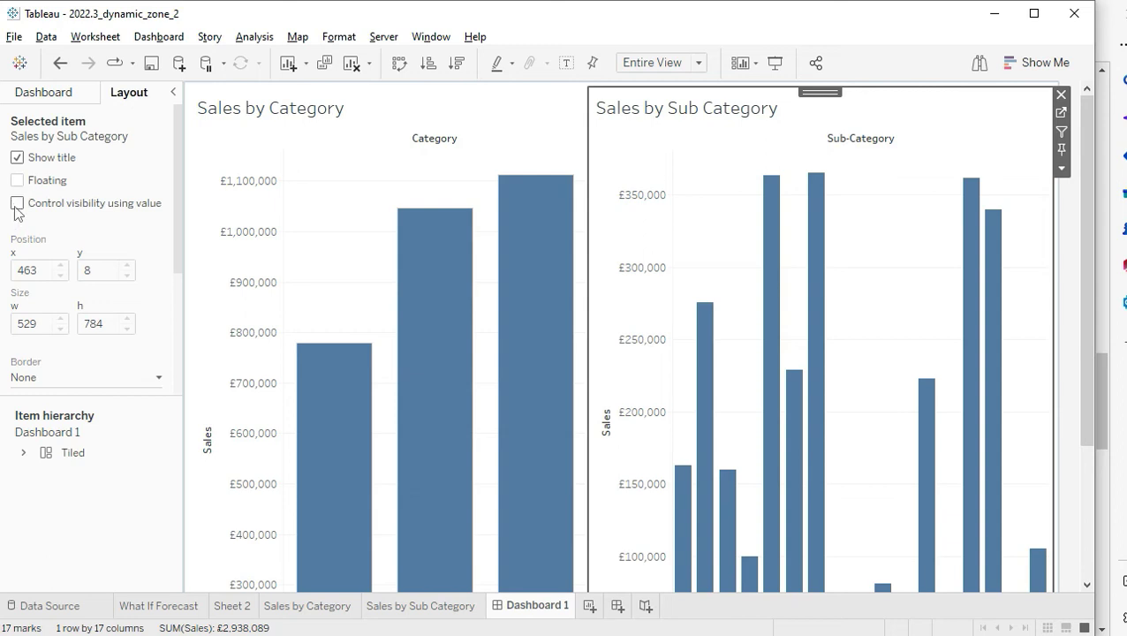
pyautogui.click(16, 204)
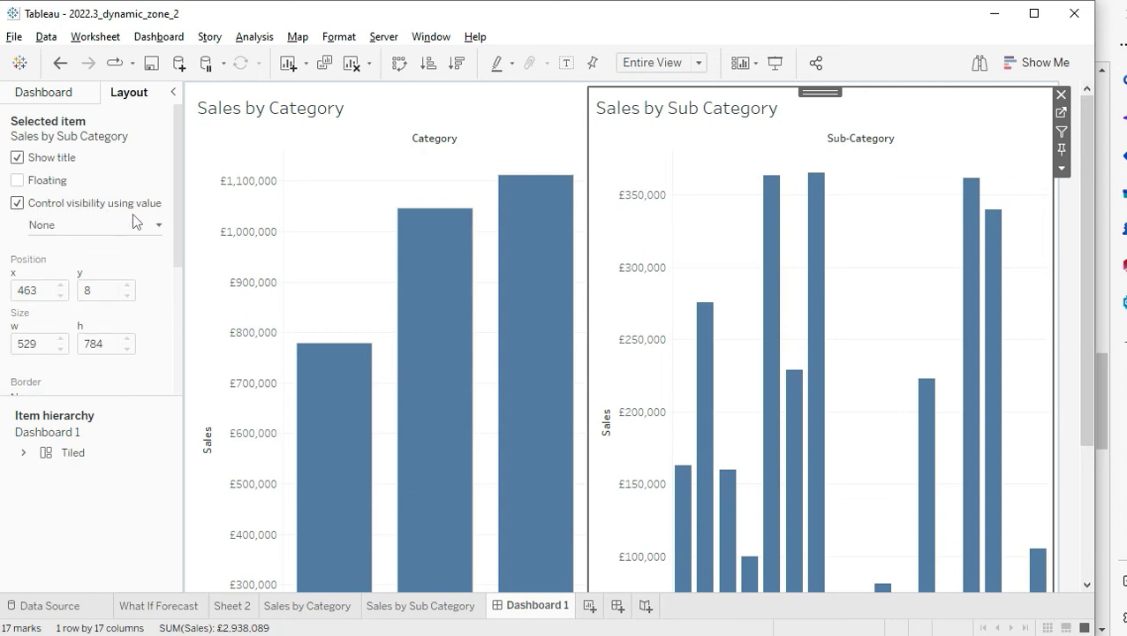
pyautogui.click(106, 230)
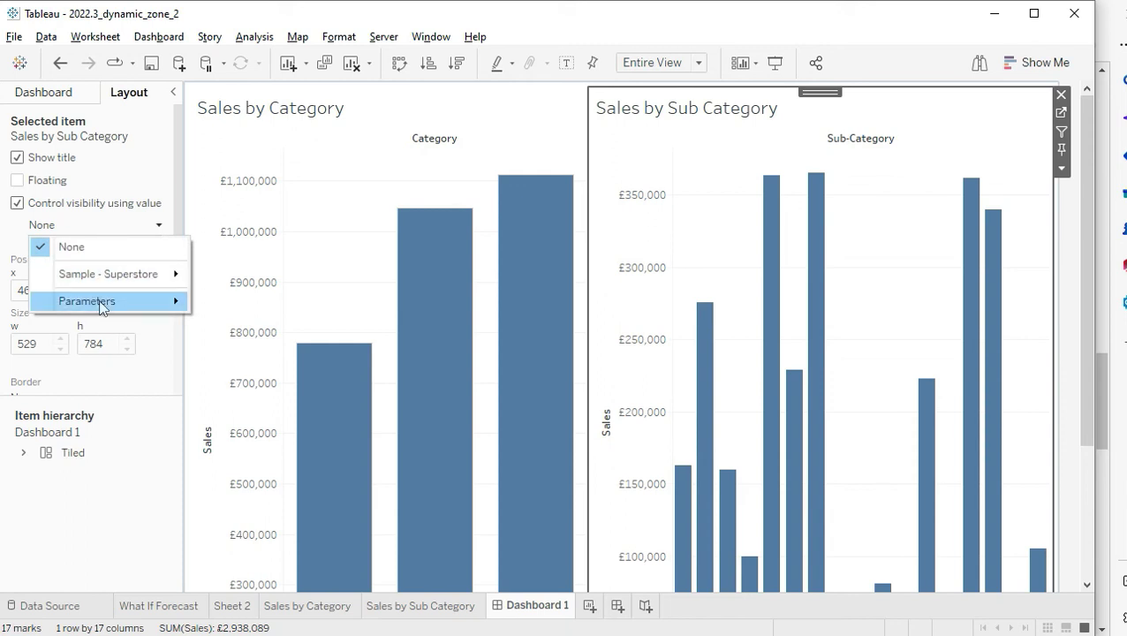
pyautogui.moveTo(102, 304)
pyautogui.click(244, 302)
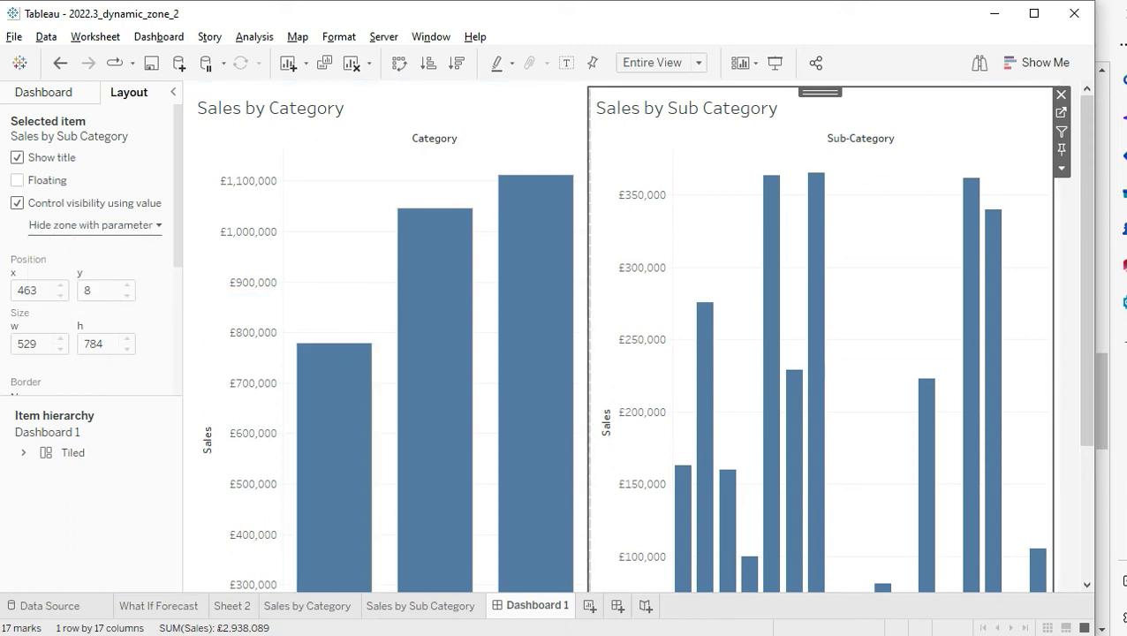
pyautogui.click(434, 398)
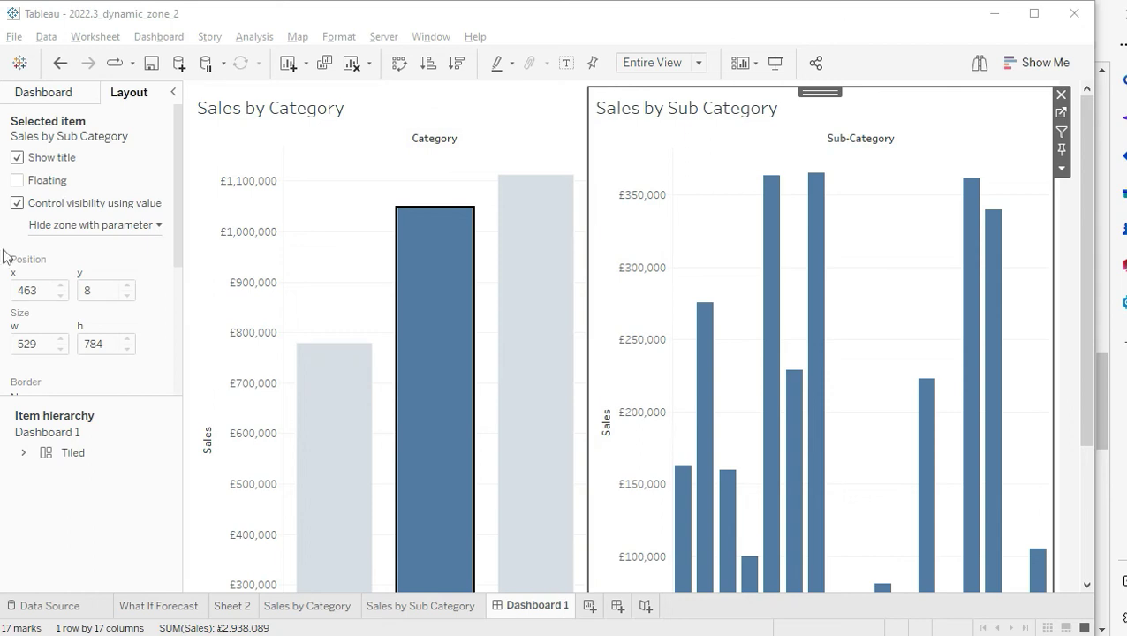
# Set the Sales by Category chart to Use as Filter.
pyautogui.click(550, 113)
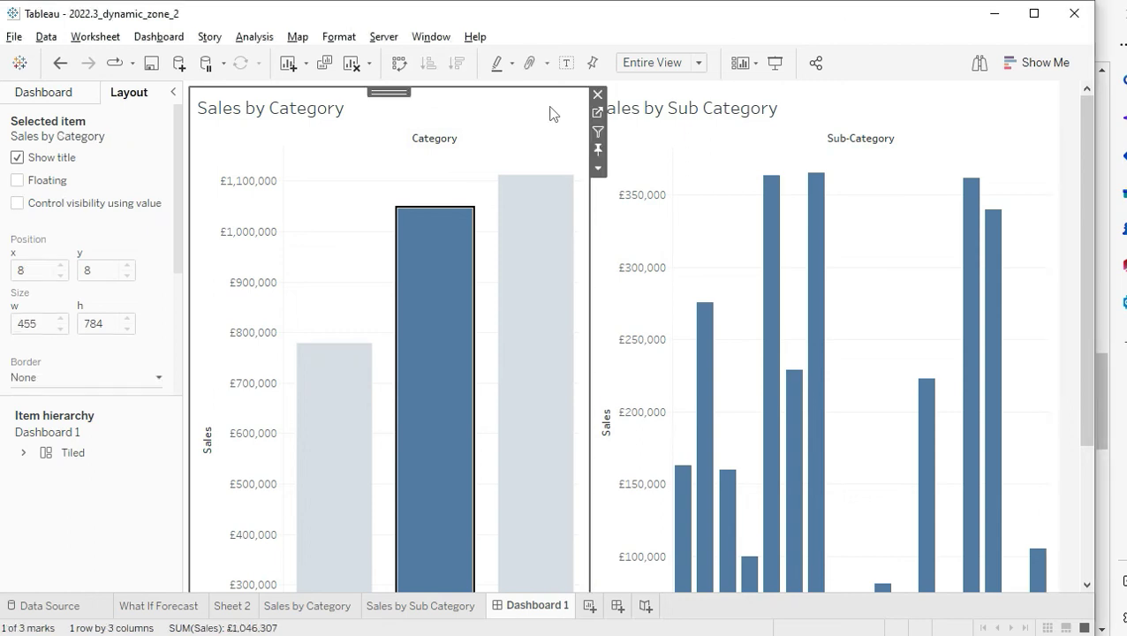
pyautogui.click(598, 169)
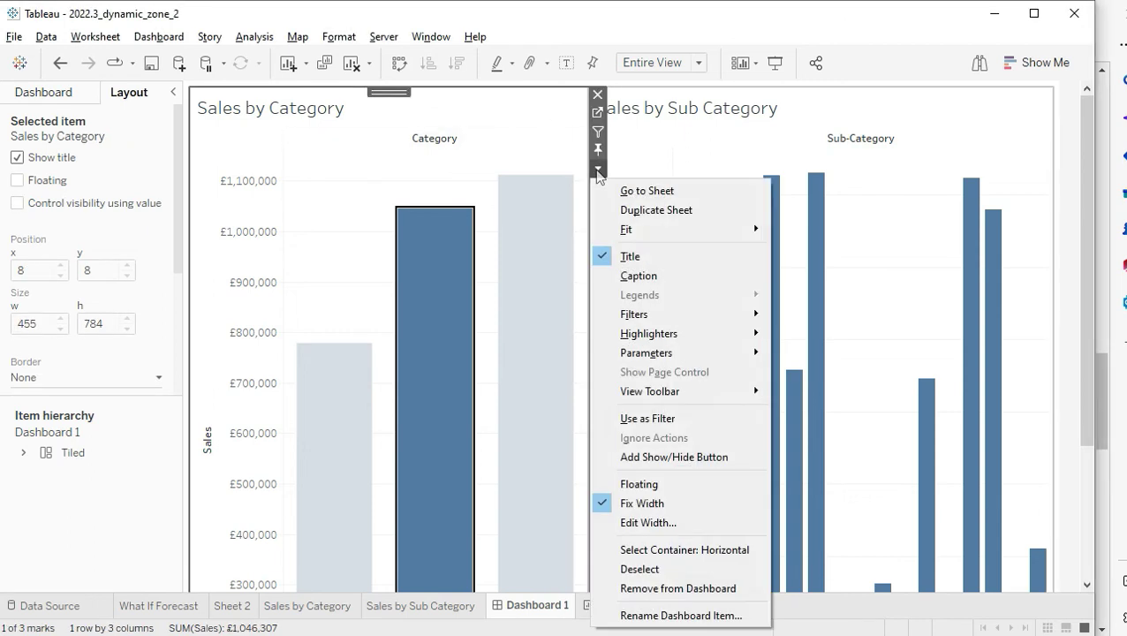
pyautogui.click(643, 418)
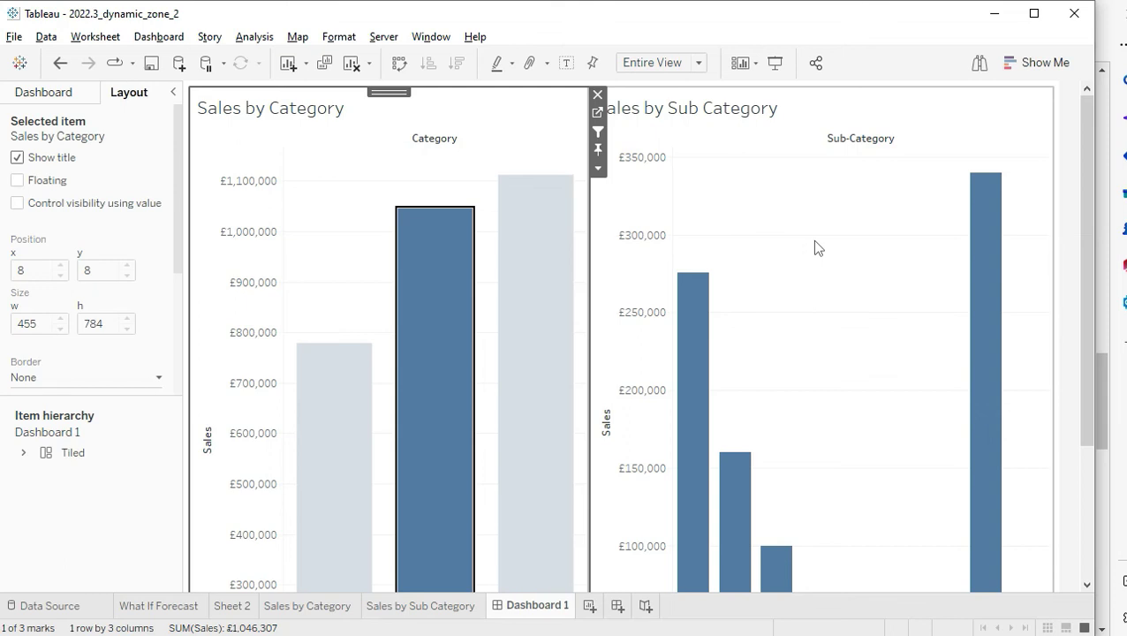
# Test by selecting Technology, Office Supplies and Furniture bars, then clearing to hide sub-categories.
pyautogui.click(529, 277)
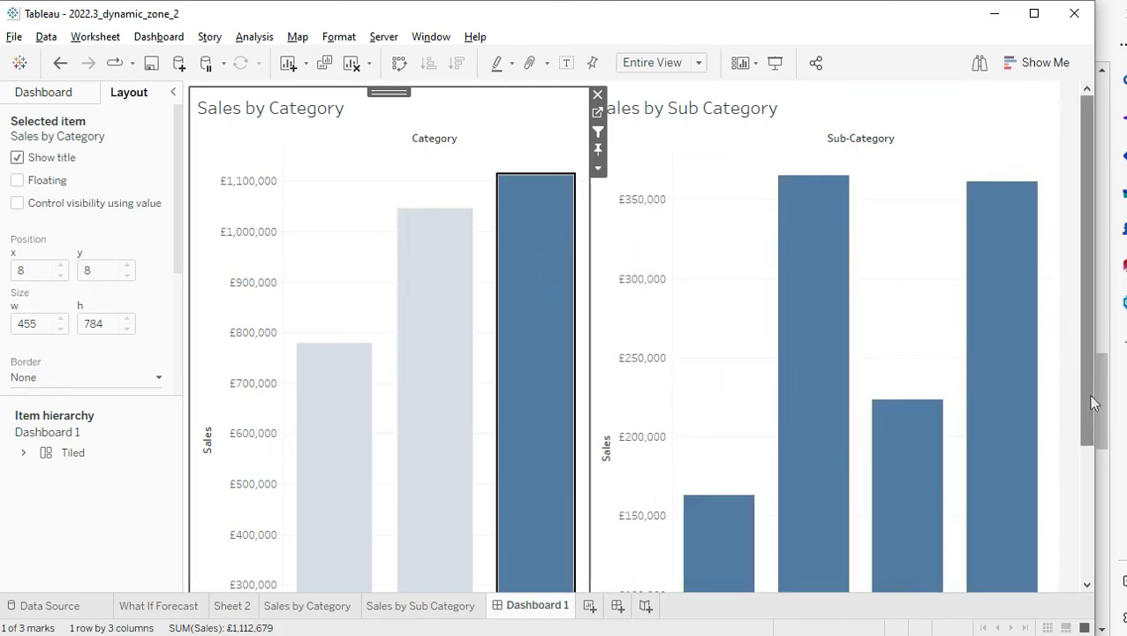
pyautogui.moveTo(1094, 414); pyautogui.dragTo(1107, 558)
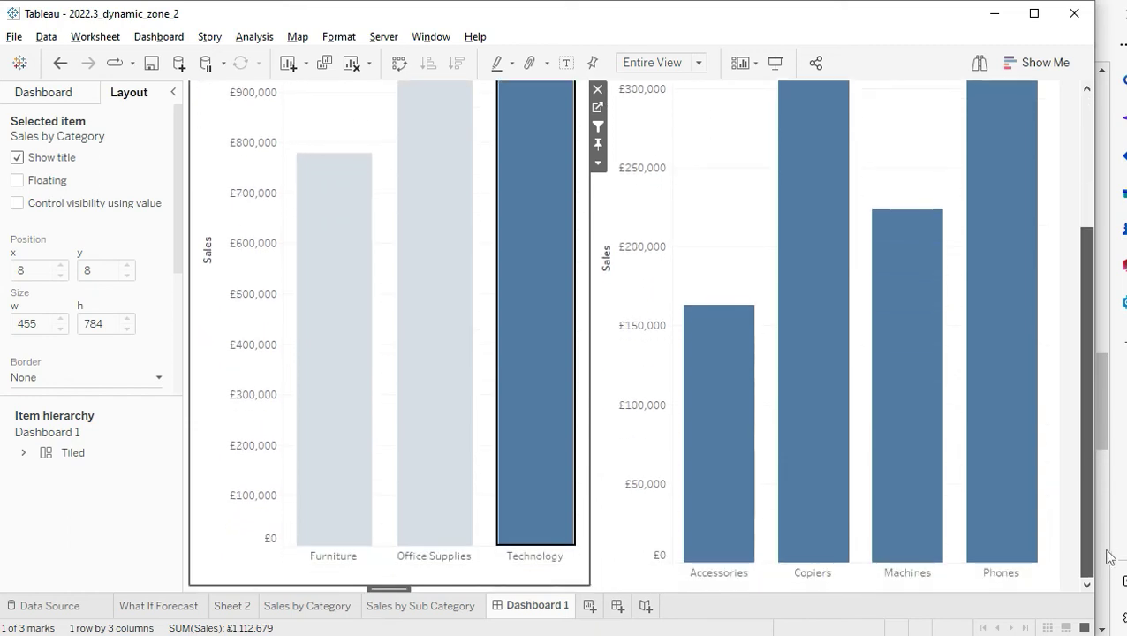
pyautogui.click(415, 509)
pyautogui.click(334, 505)
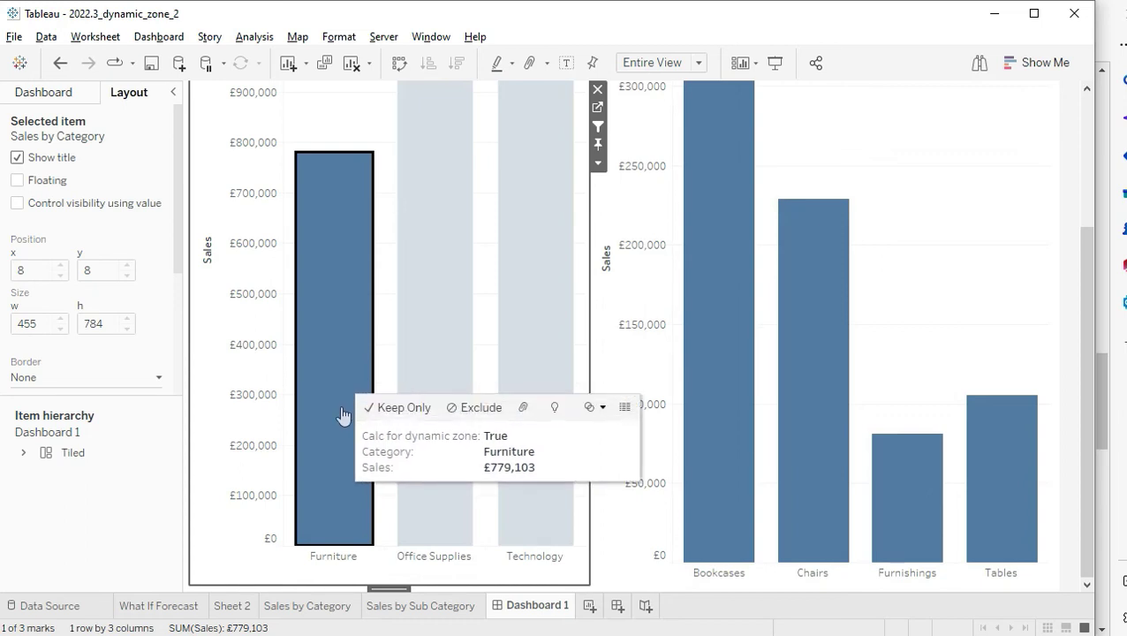
pyautogui.click(343, 416)
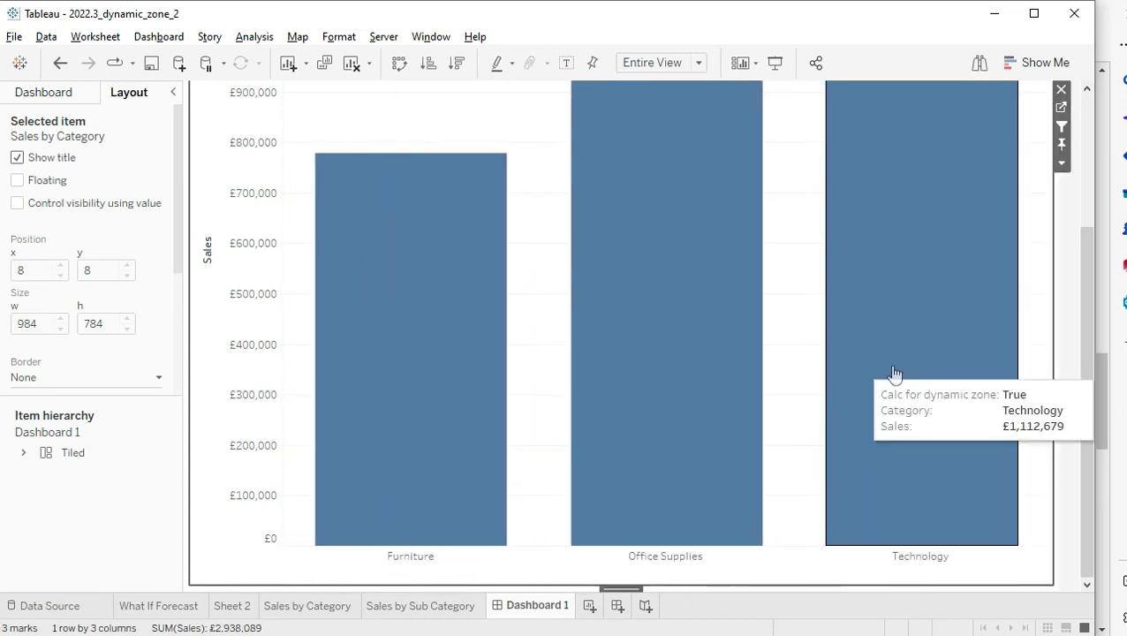
pyautogui.click(654, 408)
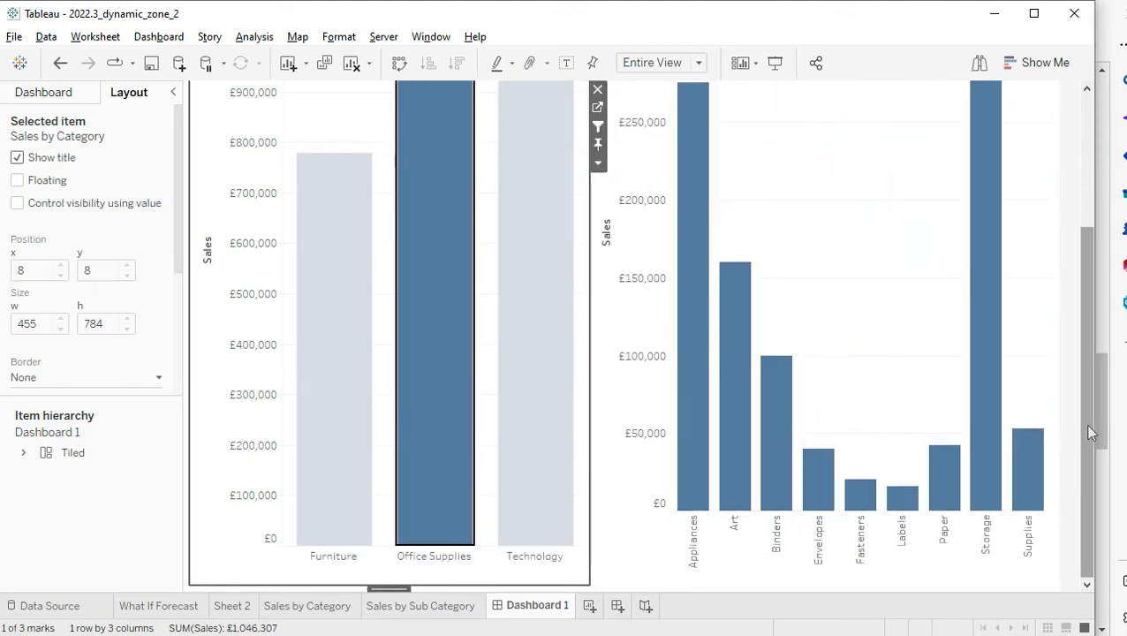
pyautogui.click(533, 468)
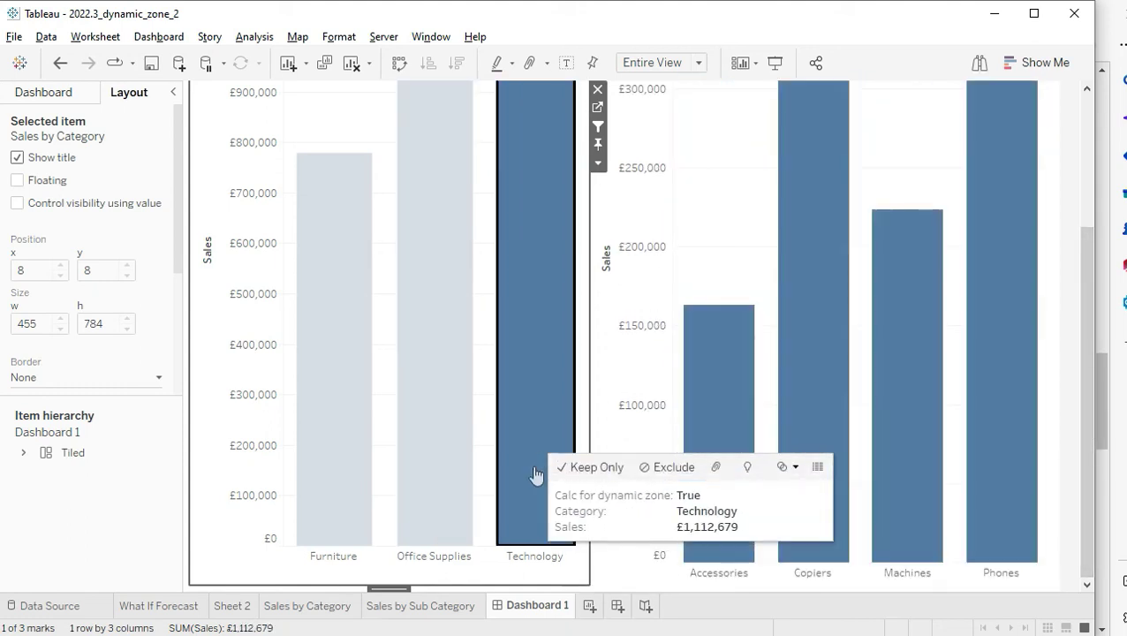
pyautogui.click(534, 475)
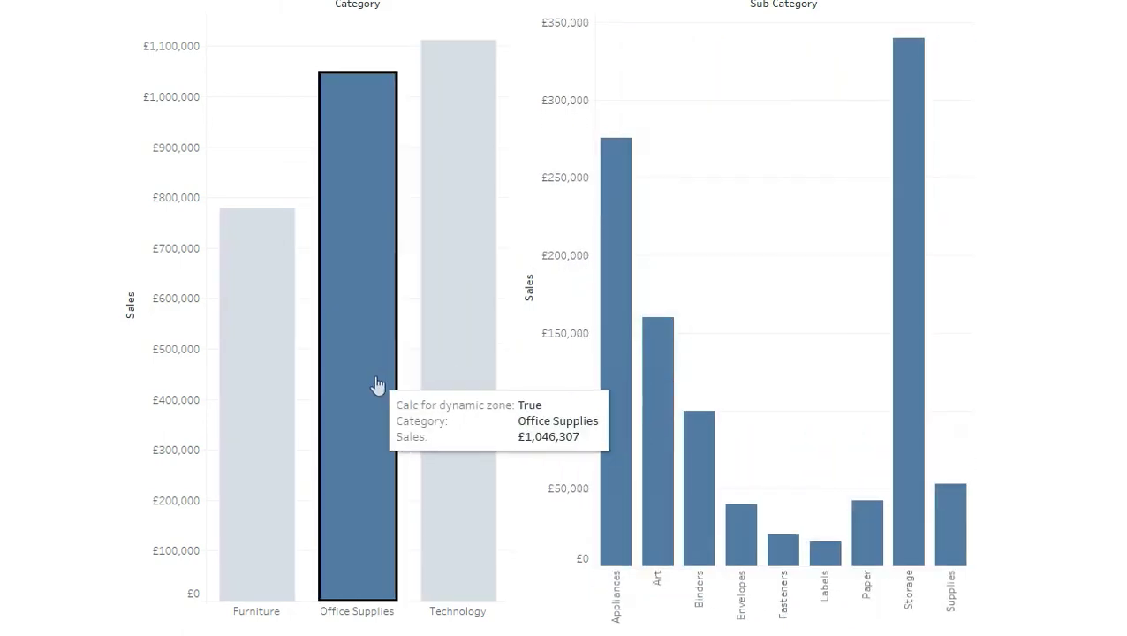
# Test Furniture and Office Supplies bars, clear the selection, and switch to the help page.
pyautogui.click(377, 386)
pyautogui.click(266, 402)
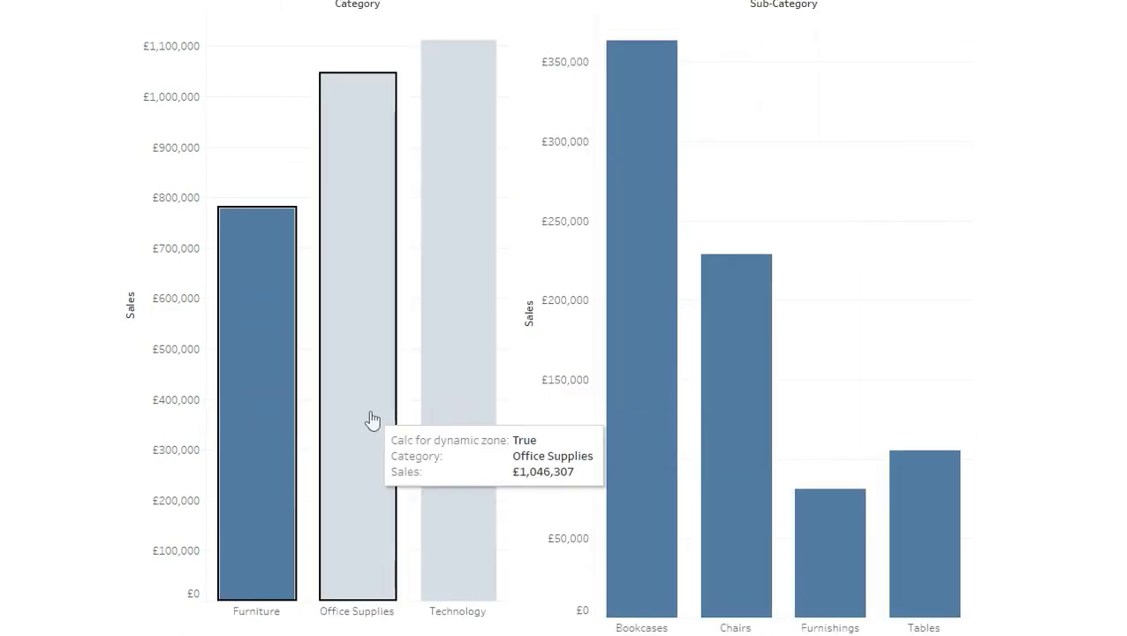
pyautogui.click(371, 420)
pyautogui.click(375, 418)
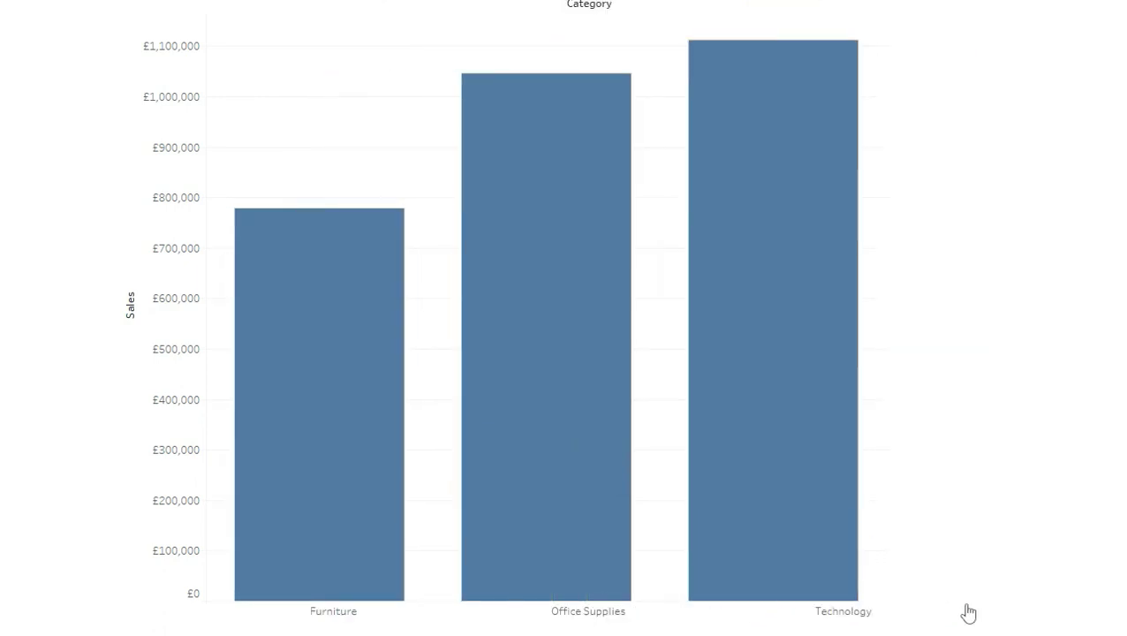
pyautogui.hotkey('alt', 'Tab')
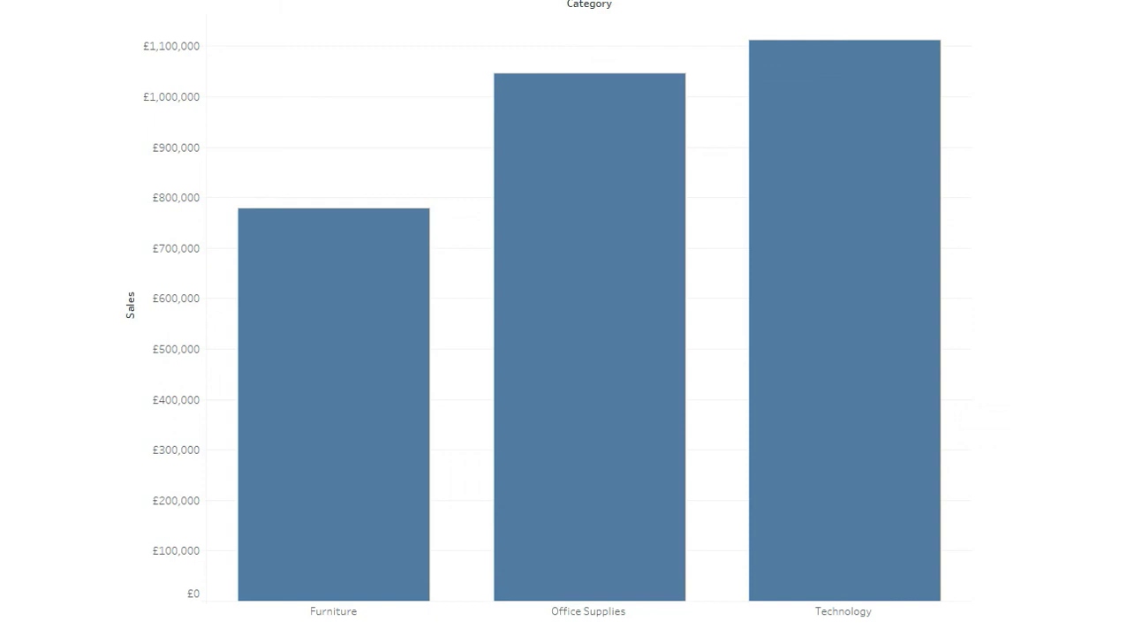
pyautogui.hotkey('alt', 'Tab')
pyautogui.hotkey('alt', 'Tab')
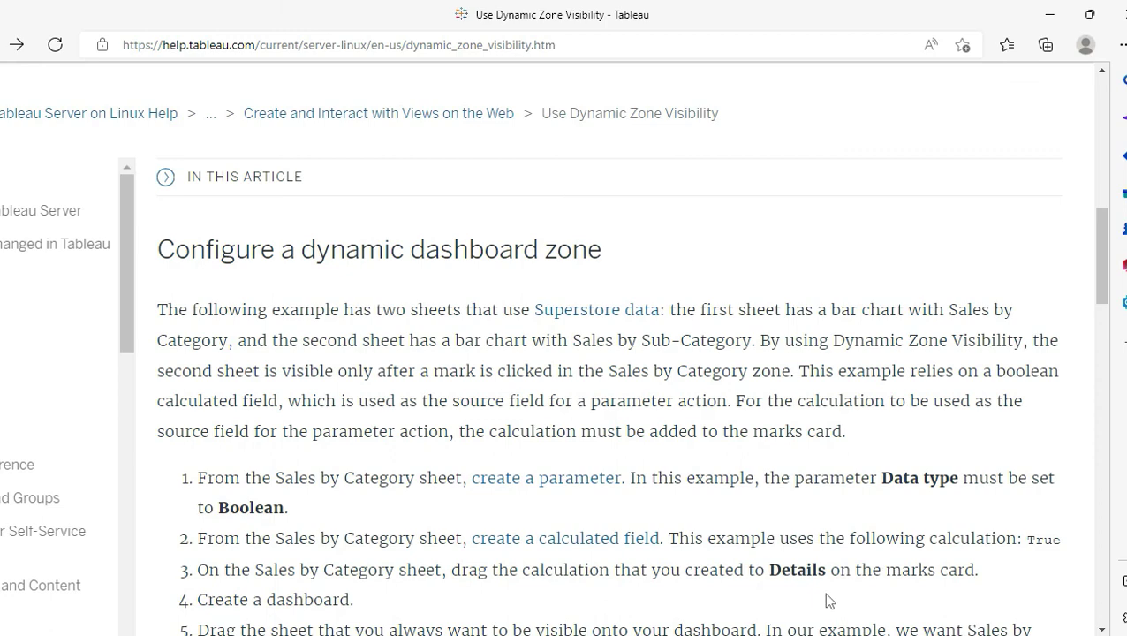
# Review help steps 1–6 for configuring a dynamic zone, then return to Tableau.
pyautogui.scroll(-3, 824, 592)
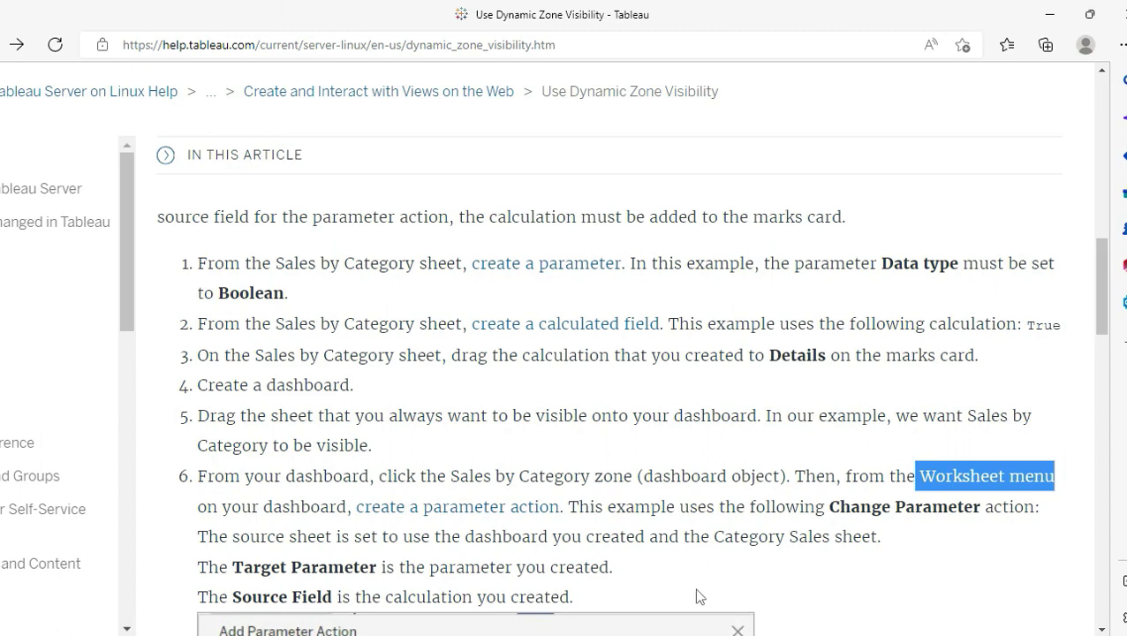
pyautogui.hotkey('alt', 'Tab')
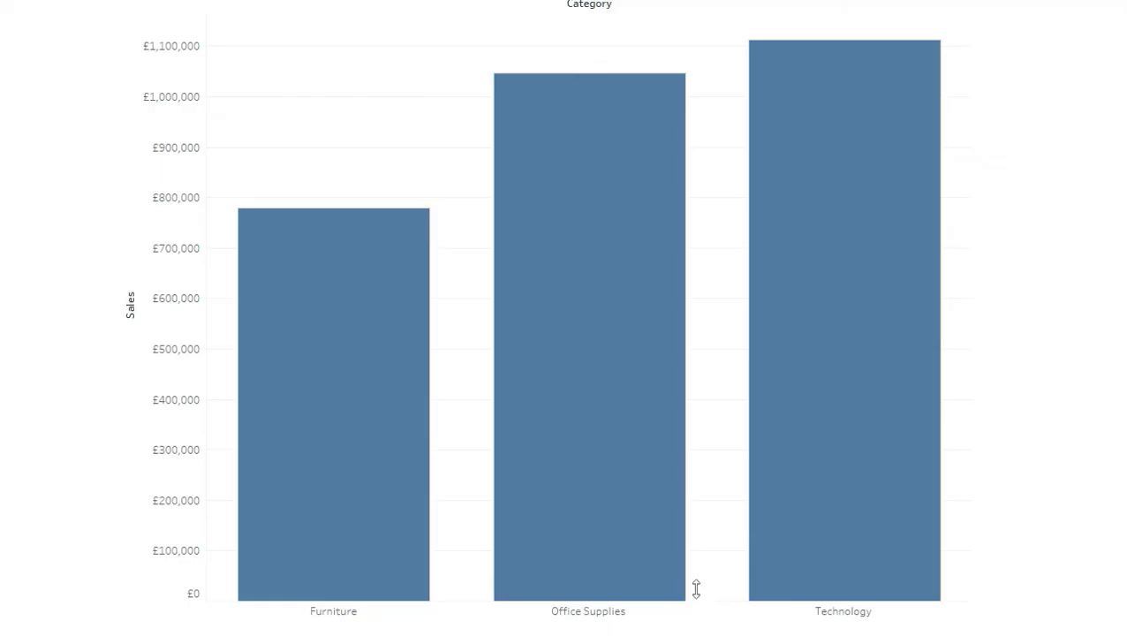